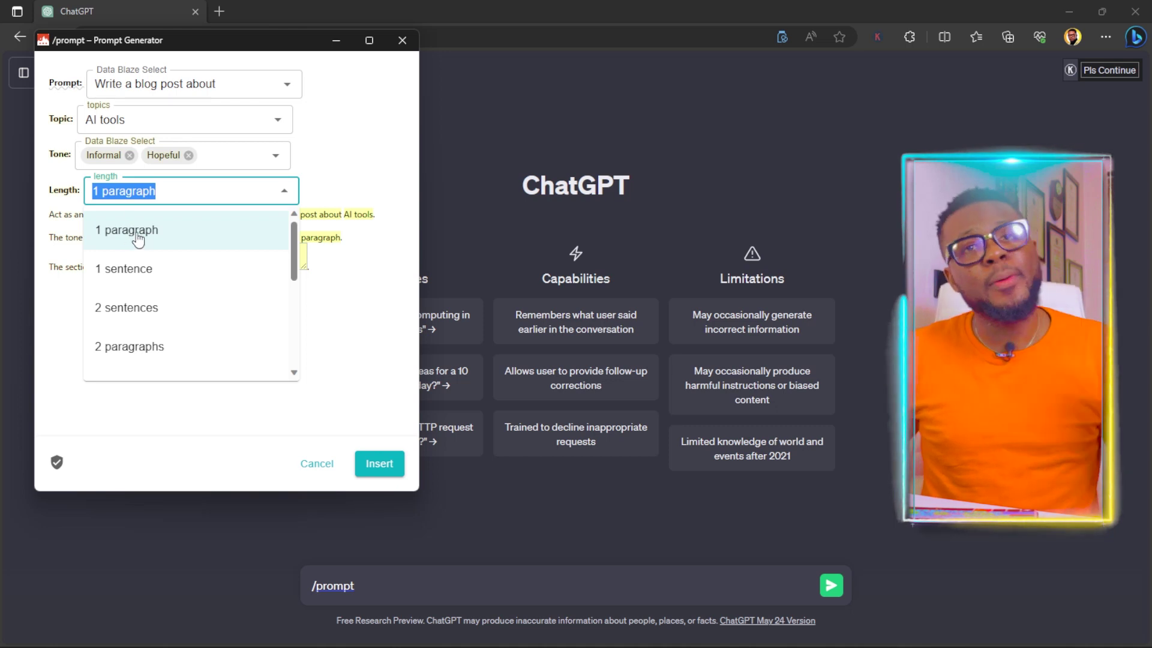
Step: Set the blog post prompt's length to 1 paragraph, then insert the generated prompt into the chat and send it
{"action": "left_click", "coordinate": [138, 235]}
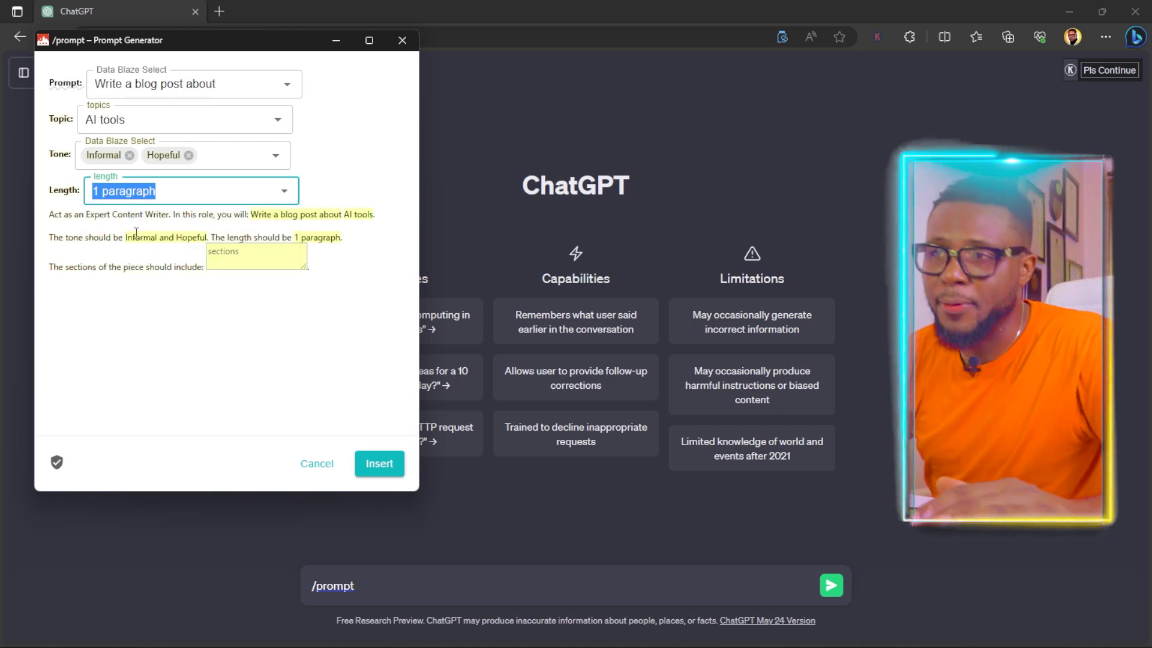
{"action": "left_click_drag", "start_coordinate": [39, 213], "coordinate": [208, 266]}
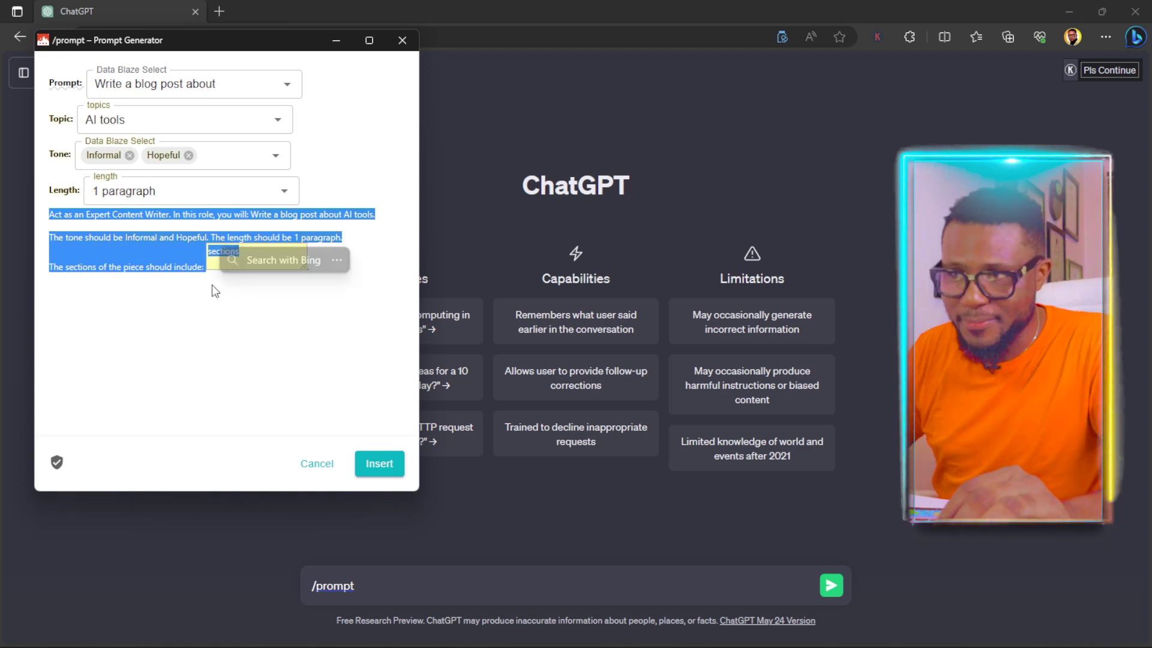
{"action": "left_click", "coordinate": [282, 287]}
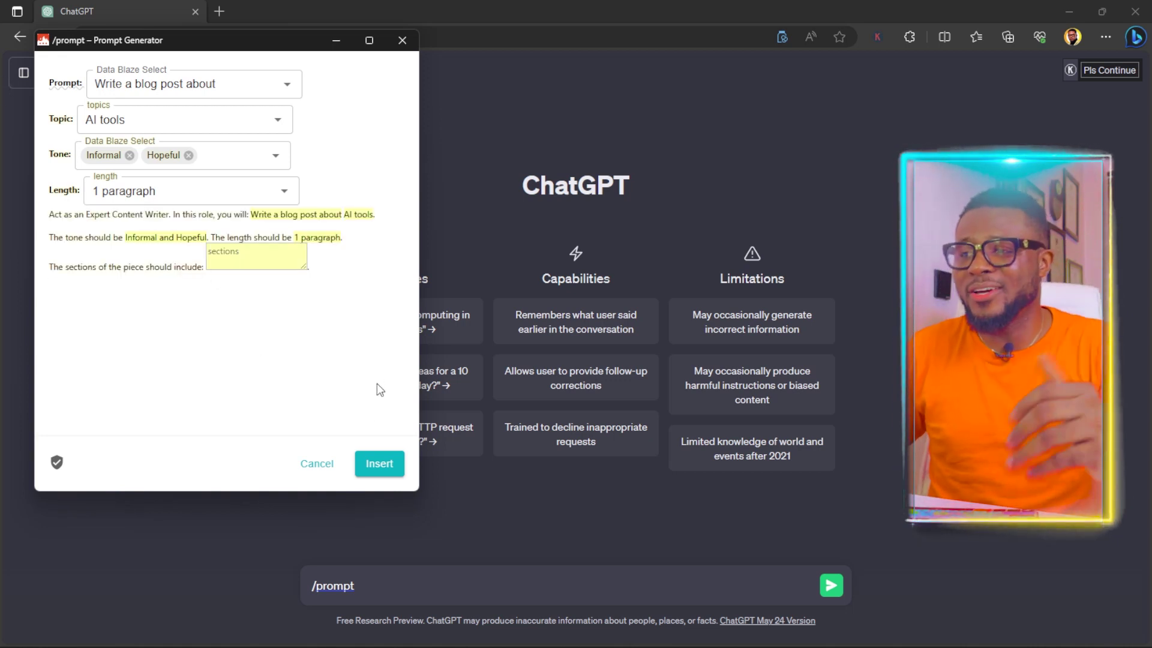
{"action": "left_click", "coordinate": [379, 463]}
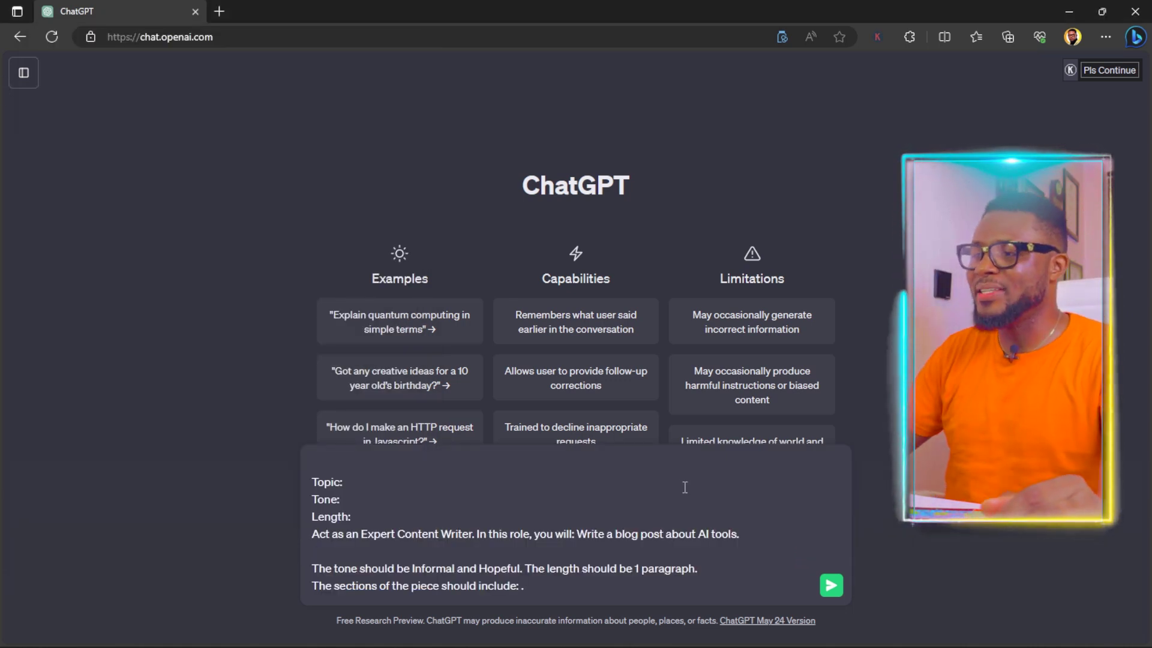
{"action": "left_click", "coordinate": [831, 586]}
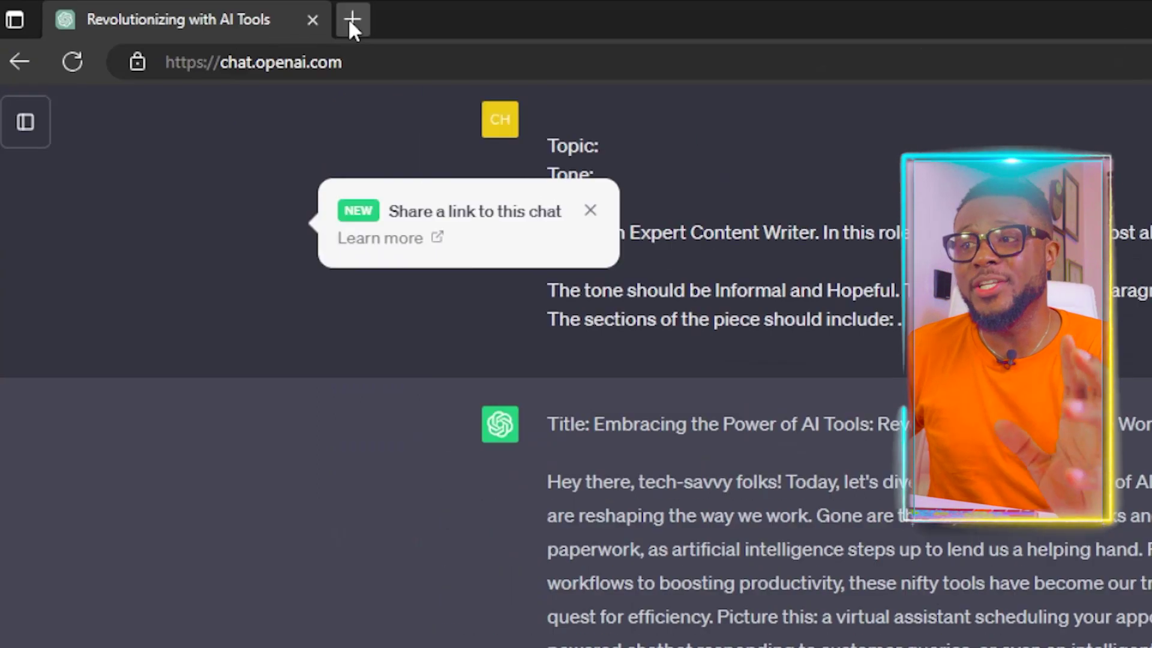
{"action": "left_click", "coordinate": [219, 11]}
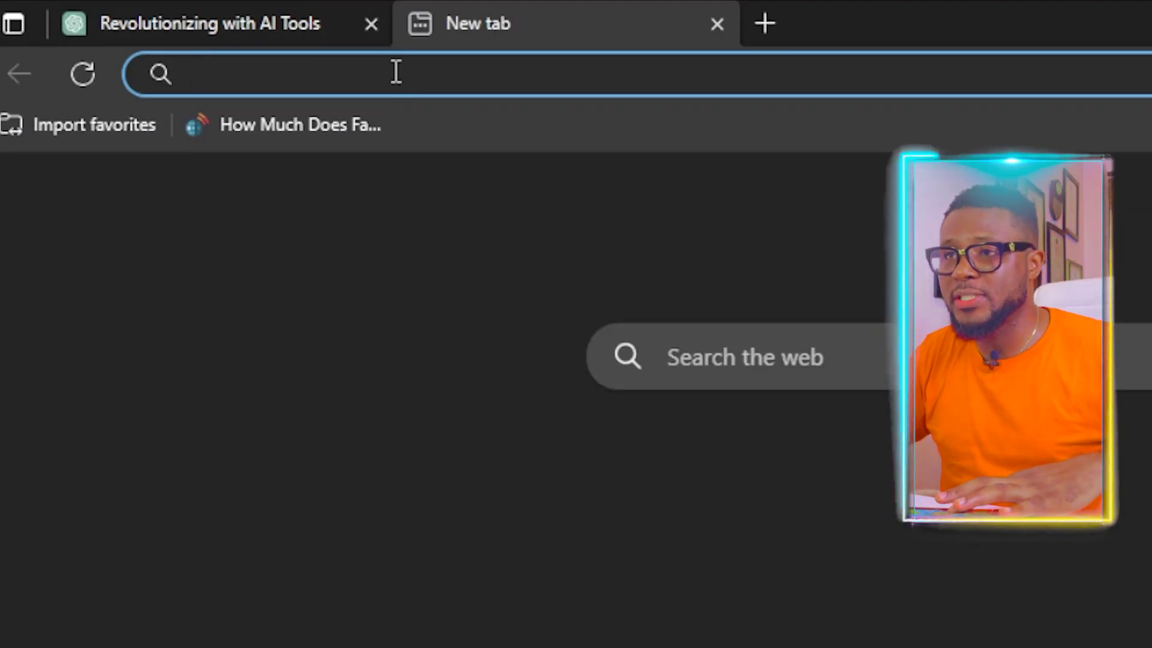
{"action": "type", "text": "https://elevenlabs.io/"}
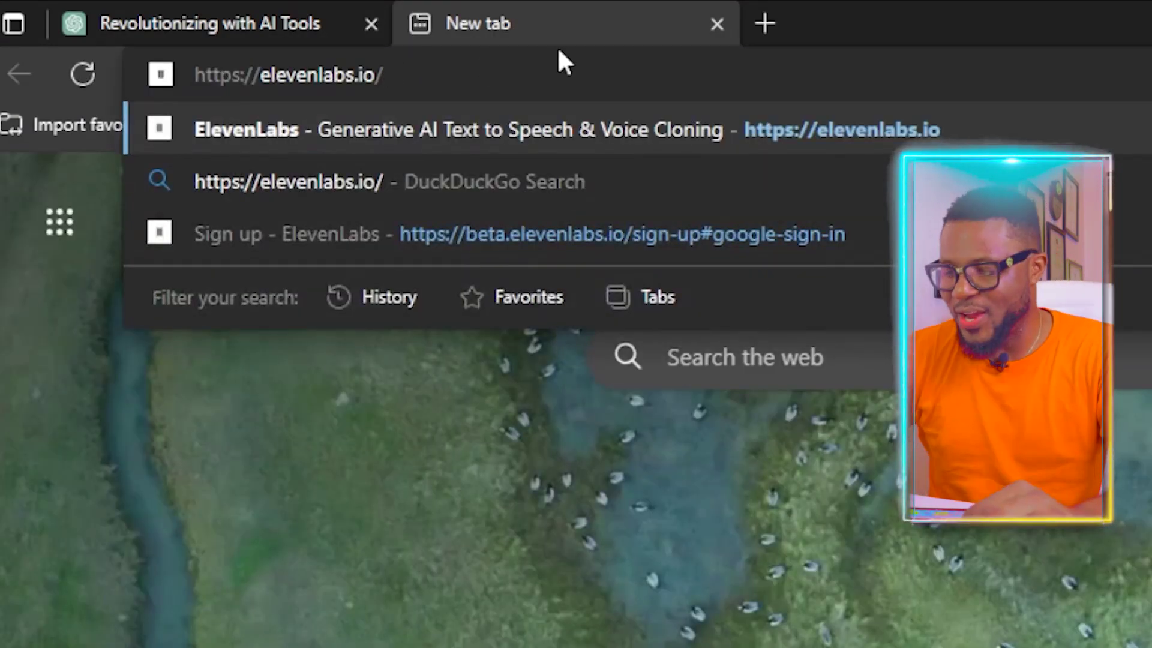
{"action": "key", "text": "Return"}
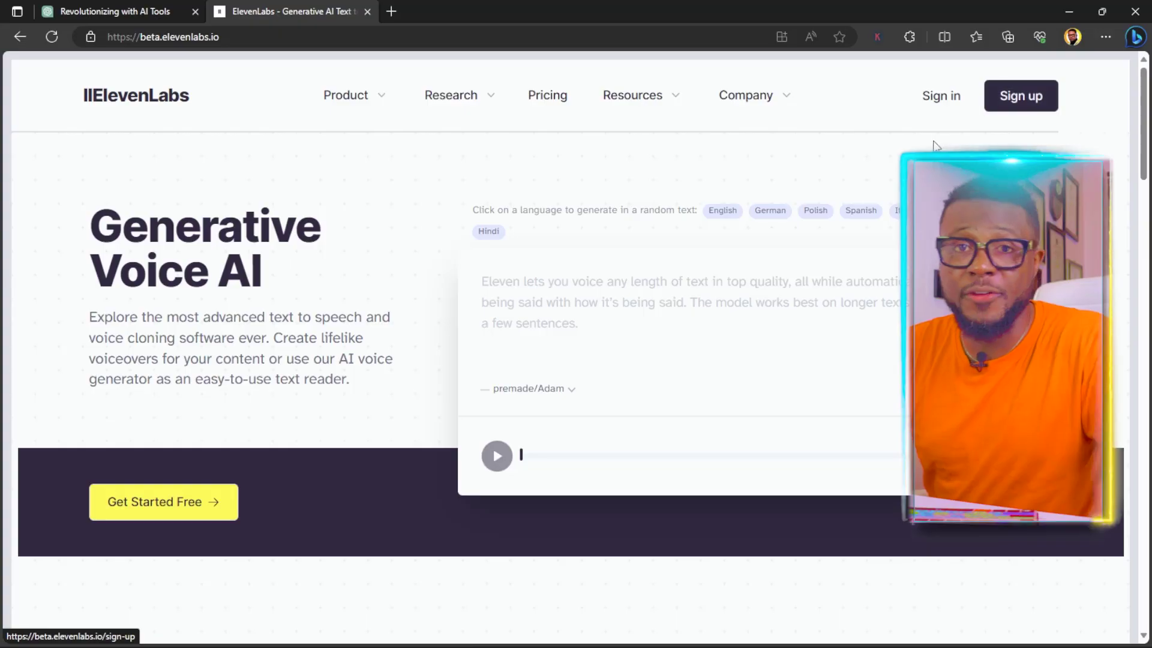
{"action": "left_click", "coordinate": [1021, 96]}
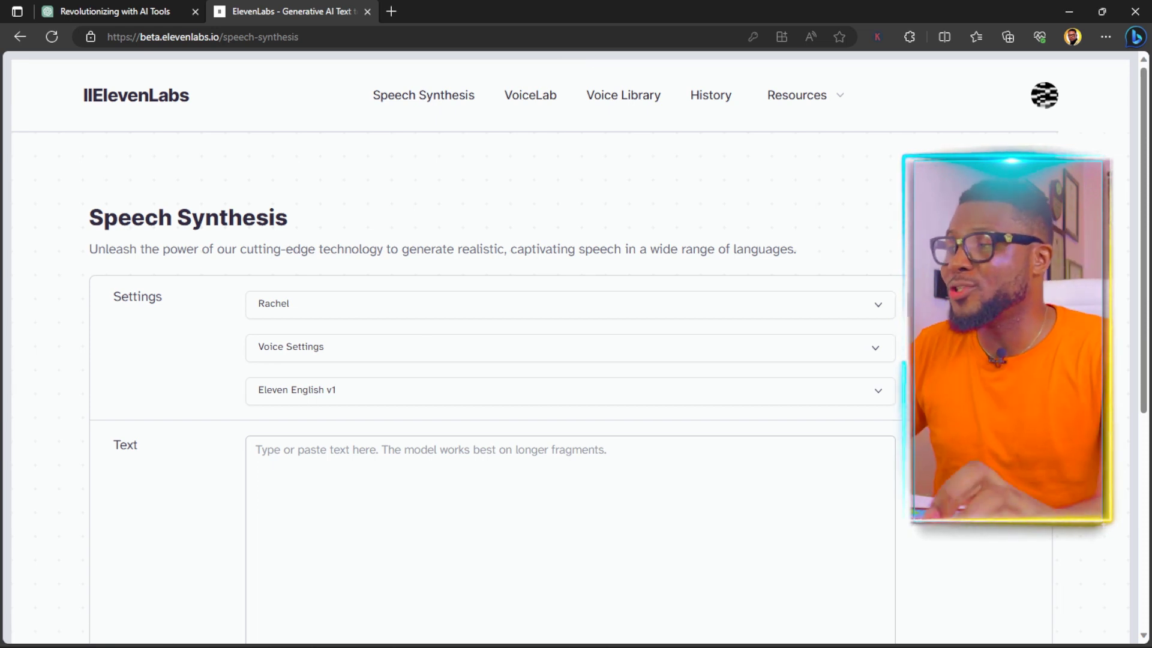
Step: Start adding a voice in VoiceLab, choosing Voice Library as the type of voice to create
{"action": "left_click", "coordinate": [531, 95]}
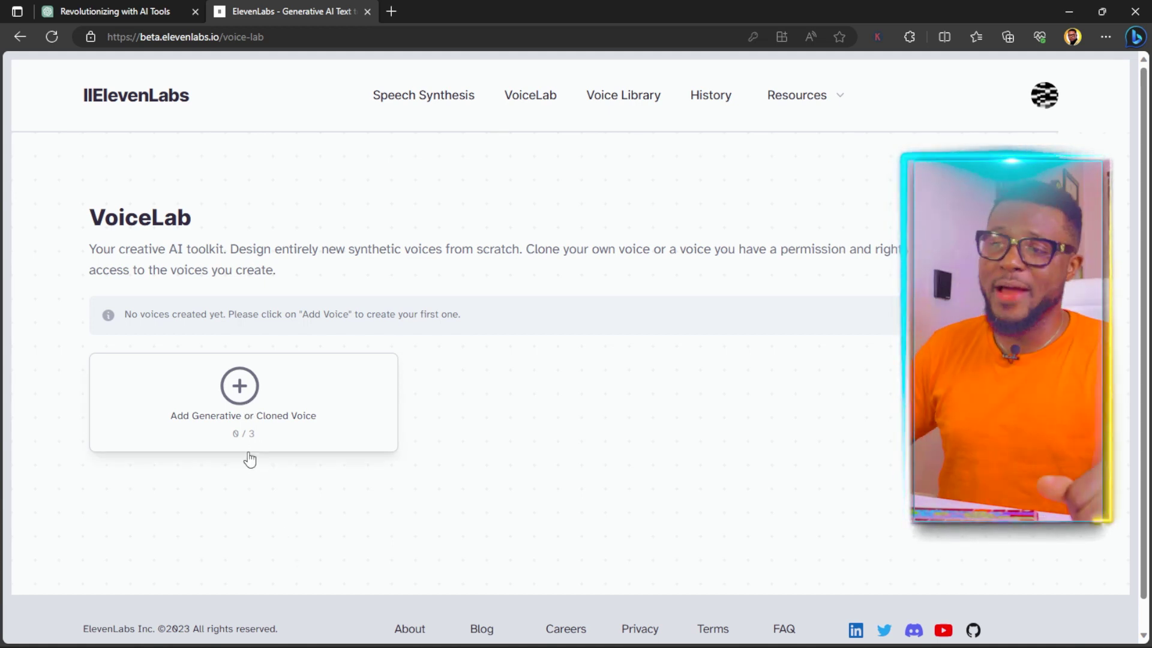
{"action": "left_click", "coordinate": [239, 385]}
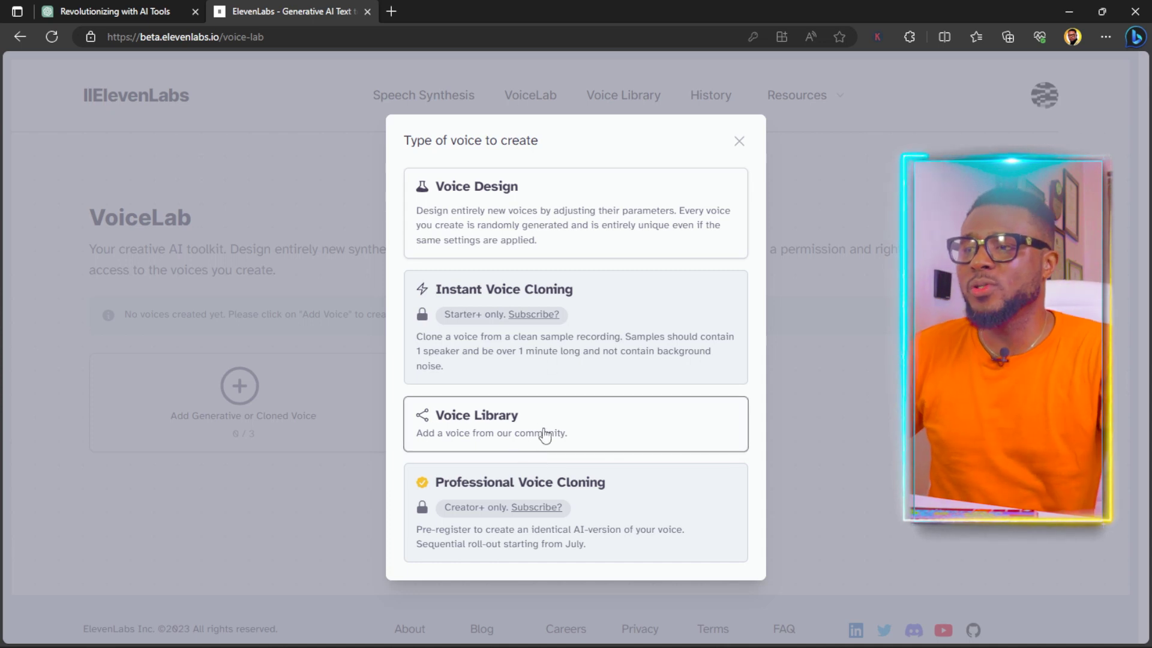
{"action": "left_click", "coordinate": [497, 426]}
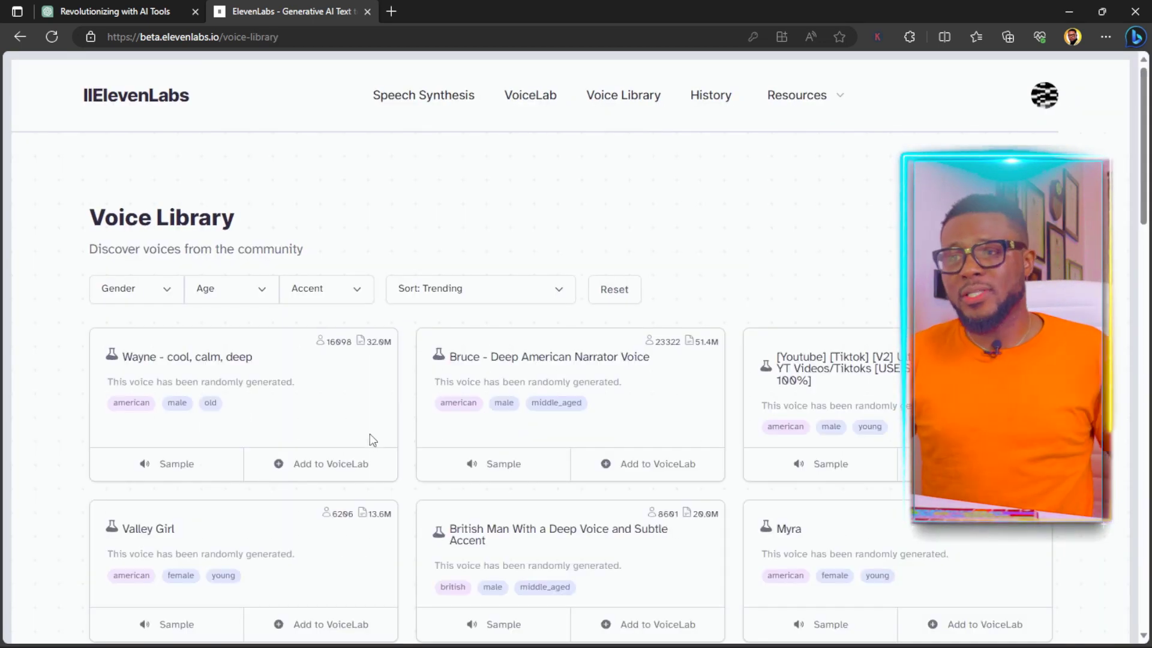
Step: Filter the Voice Library to male, middle-aged voices with an American accent
{"action": "scroll", "coordinate": [1142, 81], "scroll_direction": "down", "scroll_amount": 3}
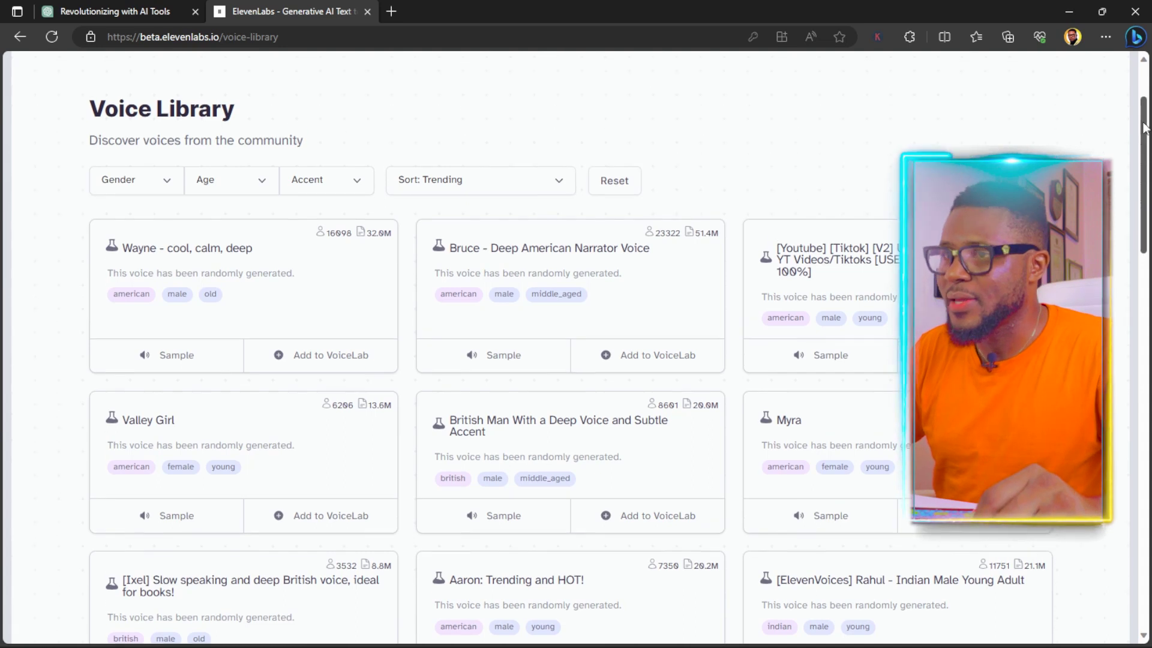
{"action": "scroll", "coordinate": [560, 144], "scroll_direction": "up", "scroll_amount": 2}
{"action": "left_click", "coordinate": [155, 264]}
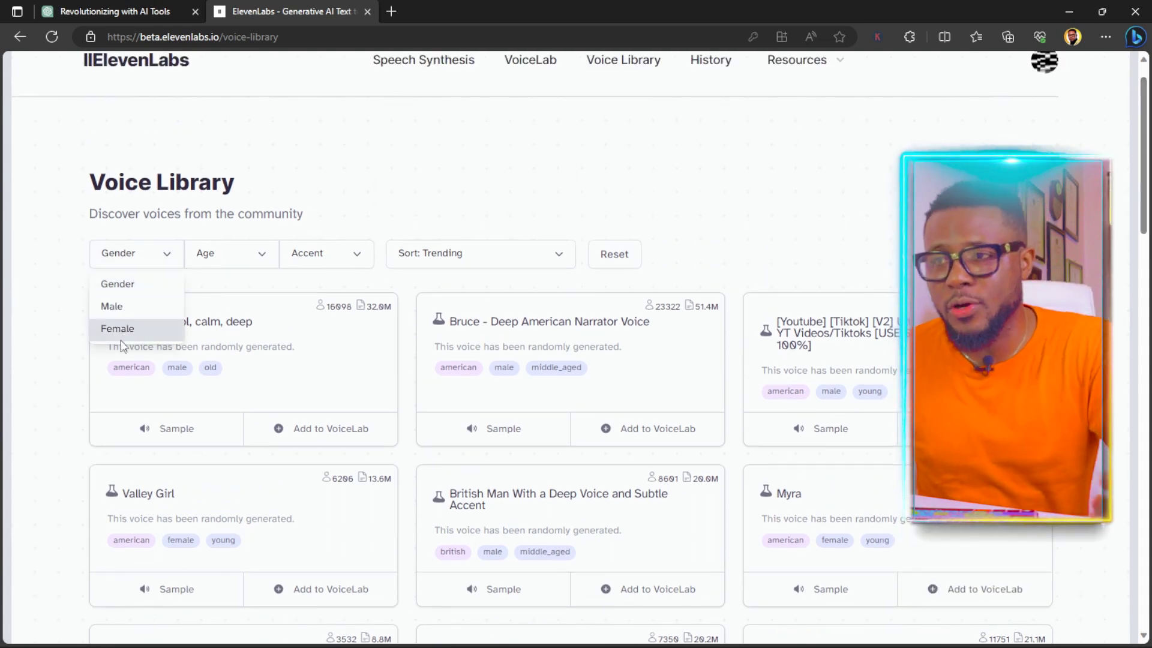
{"action": "left_click", "coordinate": [121, 304]}
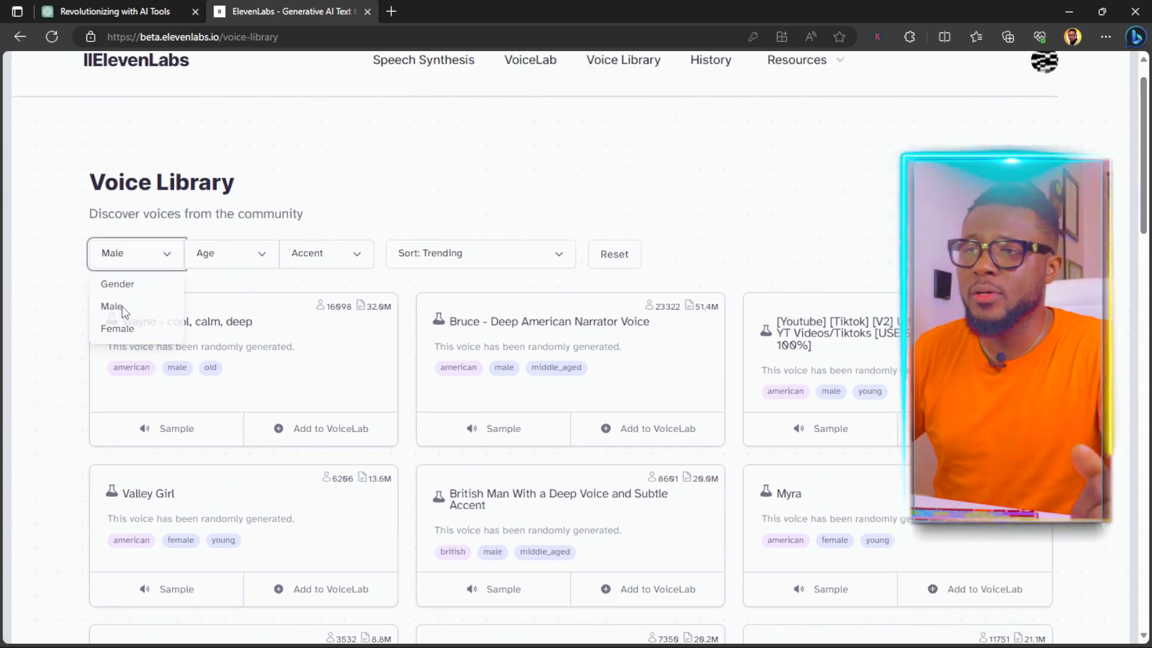
{"action": "left_click", "coordinate": [240, 255]}
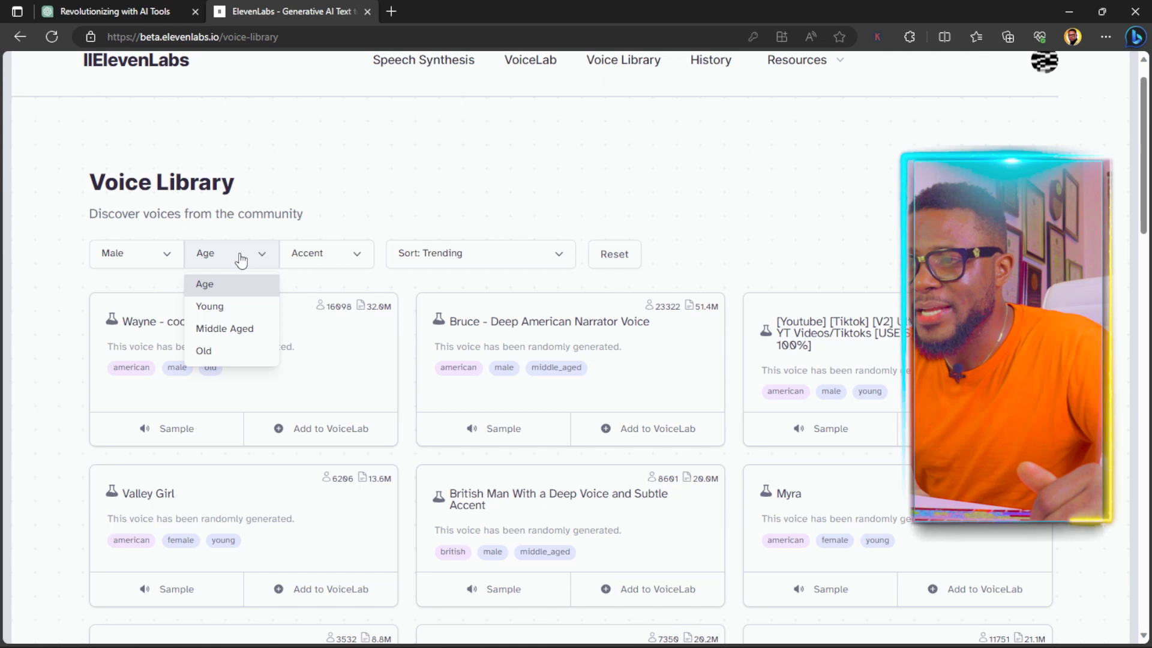
{"action": "left_click", "coordinate": [237, 329]}
{"action": "left_click", "coordinate": [332, 250]}
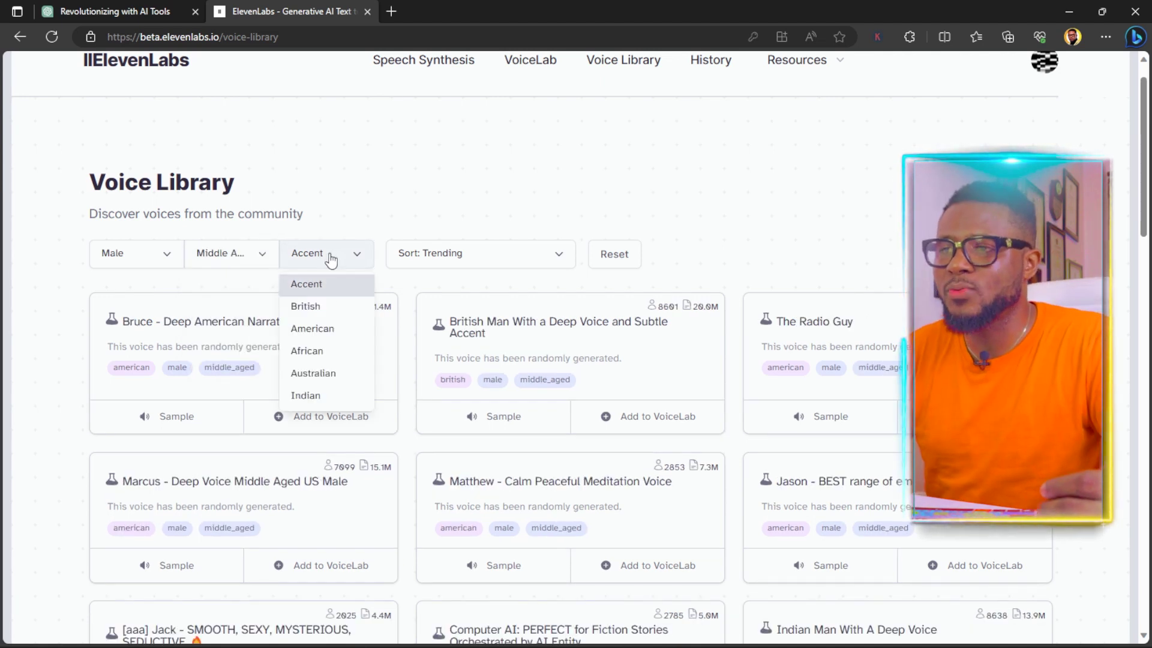
{"action": "left_click", "coordinate": [324, 334]}
Step: Browse the filtered voices and play the sample of "Tiberius: MUST HAVE character voice"
{"action": "scroll", "coordinate": [420, 360], "scroll_direction": "down", "scroll_amount": 10}
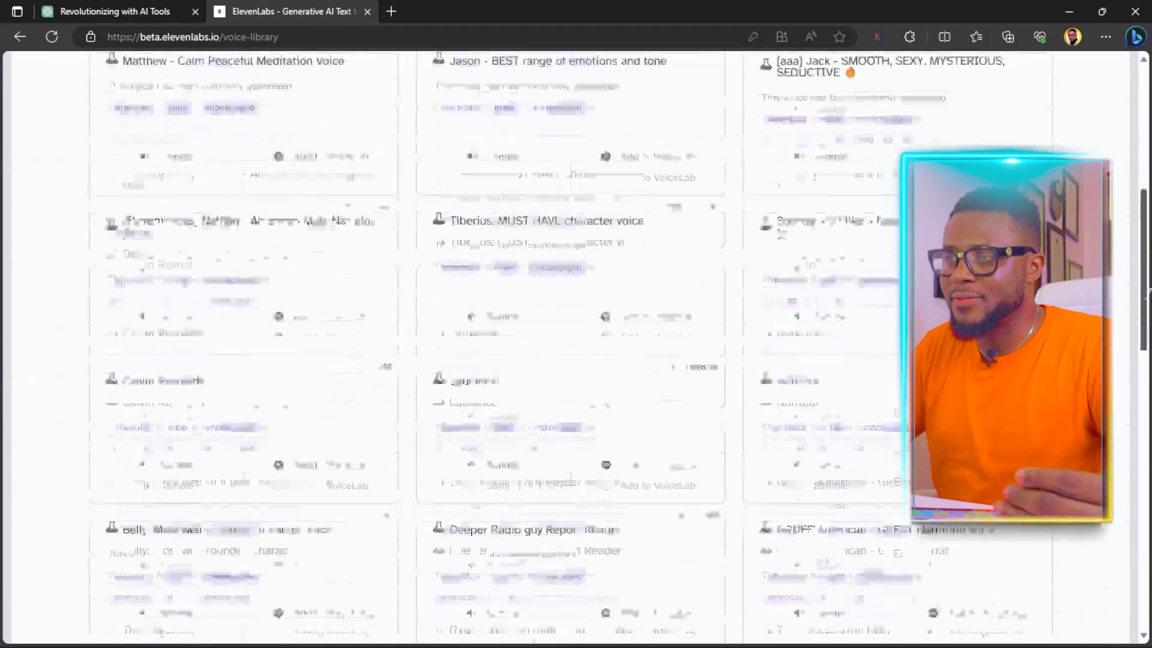
{"action": "scroll", "coordinate": [419, 360], "scroll_direction": "up", "scroll_amount": 12}
{"action": "scroll", "coordinate": [1123, 216], "scroll_direction": "down", "scroll_amount": 6}
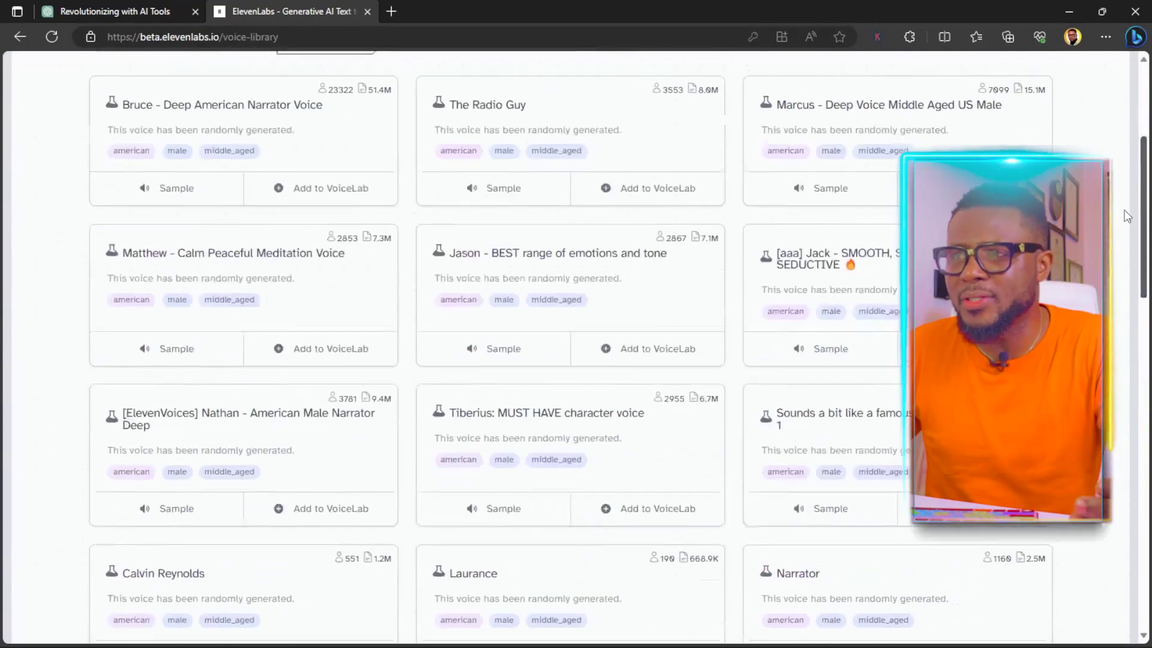
{"action": "scroll", "coordinate": [1127, 248], "scroll_direction": "down", "scroll_amount": 1}
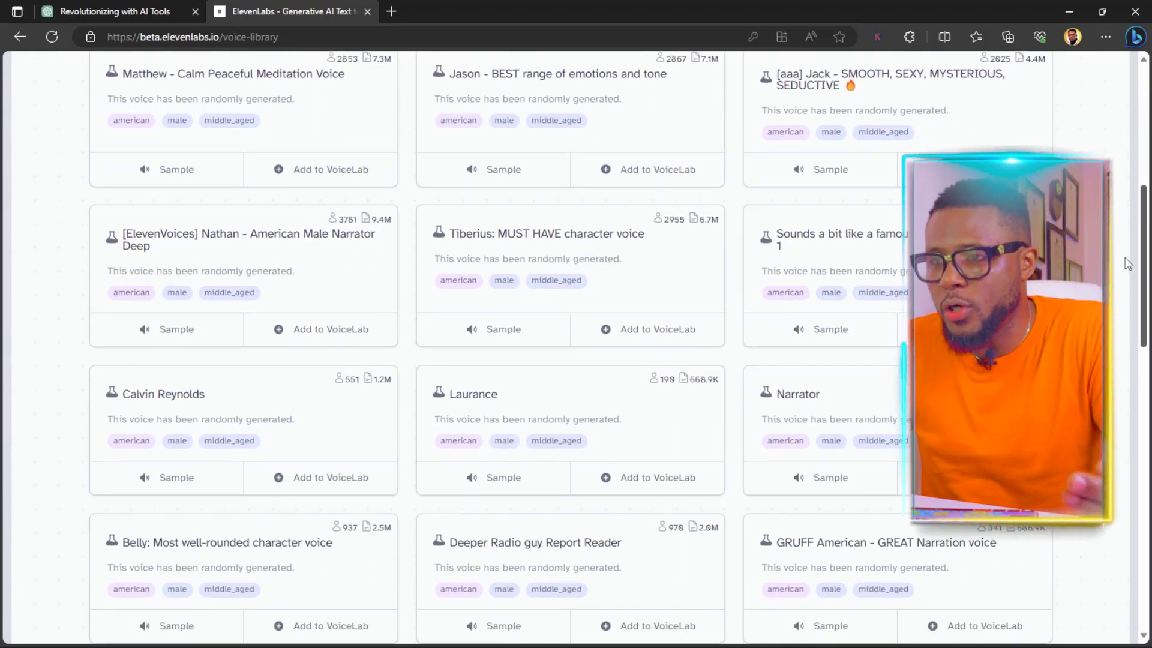
{"action": "left_click", "coordinate": [483, 330]}
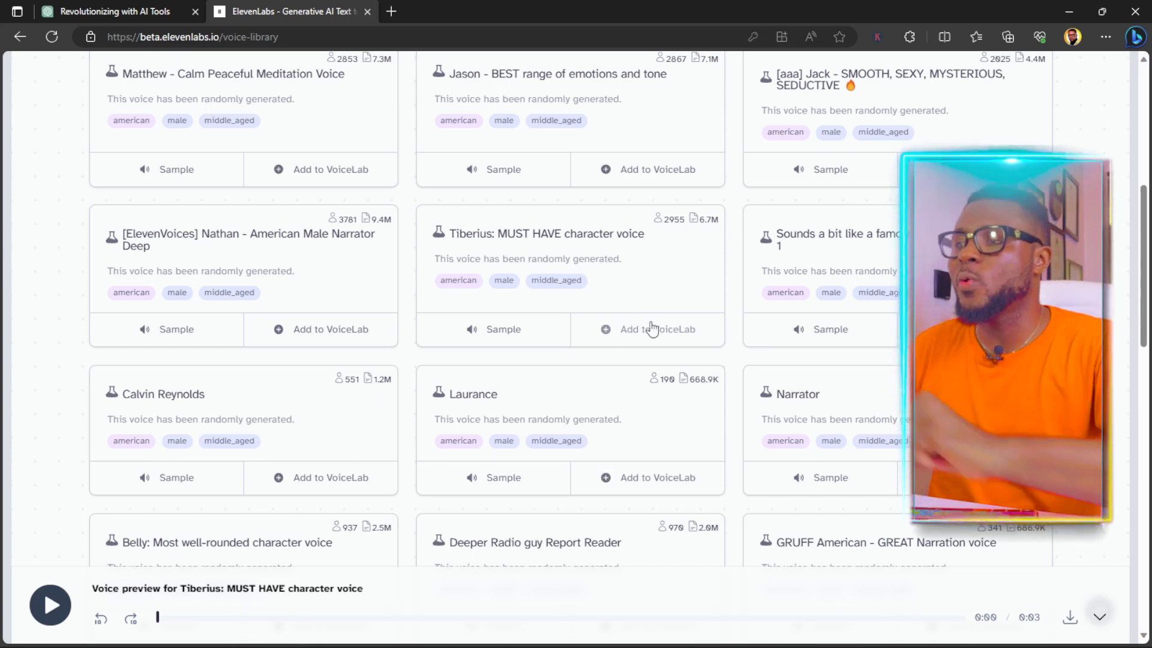
Step: Add the "Tiberius: MUST HAVE character voice" to VoiceLab under the name Instagram
{"action": "left_click", "coordinate": [661, 340]}
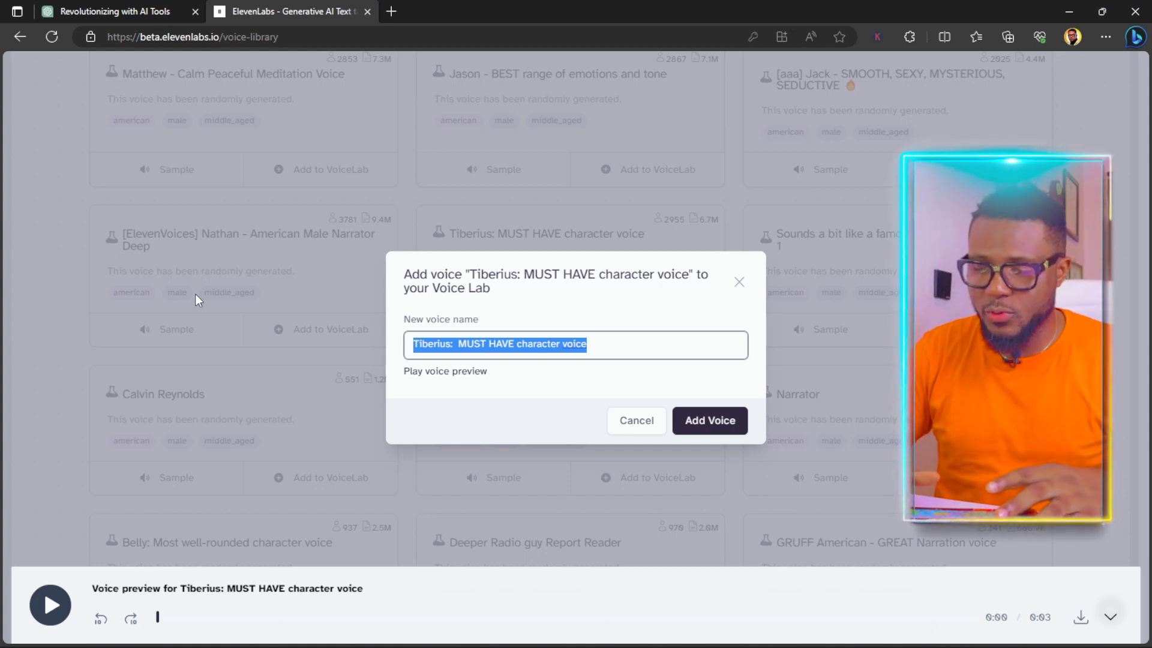
{"action": "type", "text": "T"}
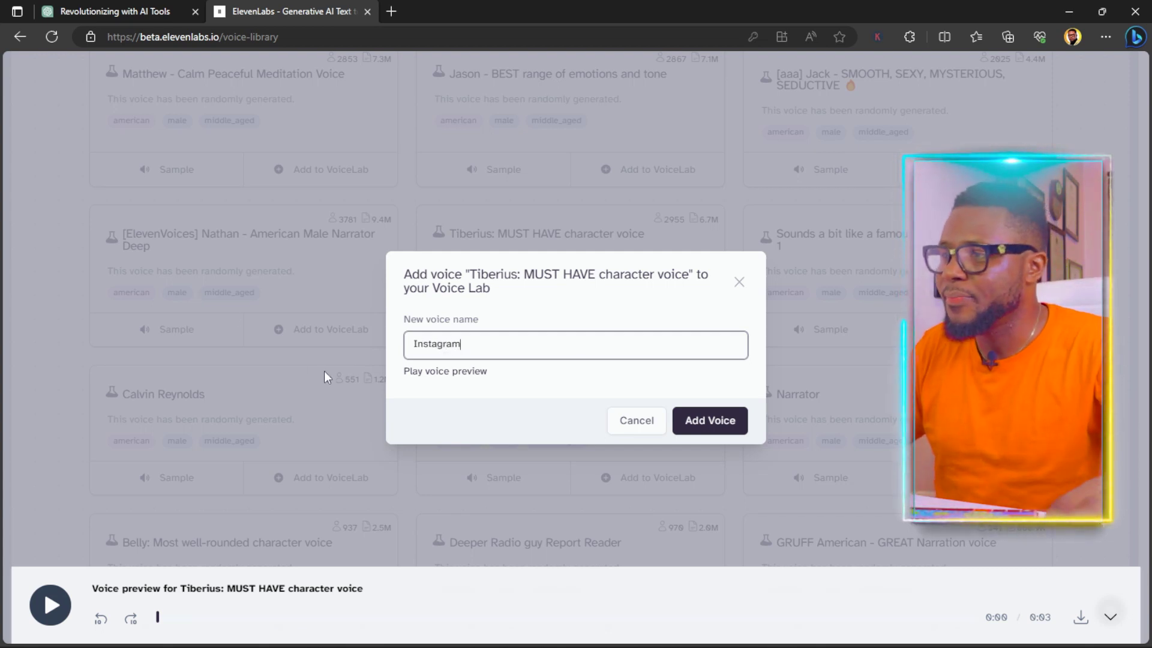
{"action": "left_click", "coordinate": [699, 421]}
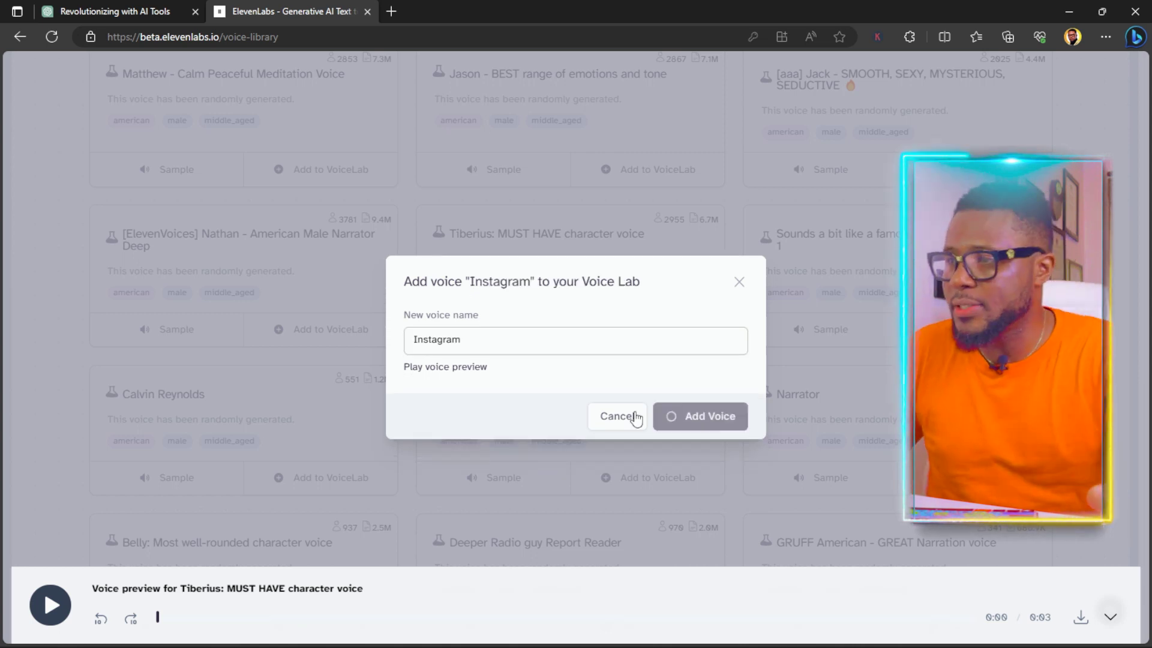
{"action": "left_click", "coordinate": [721, 403]}
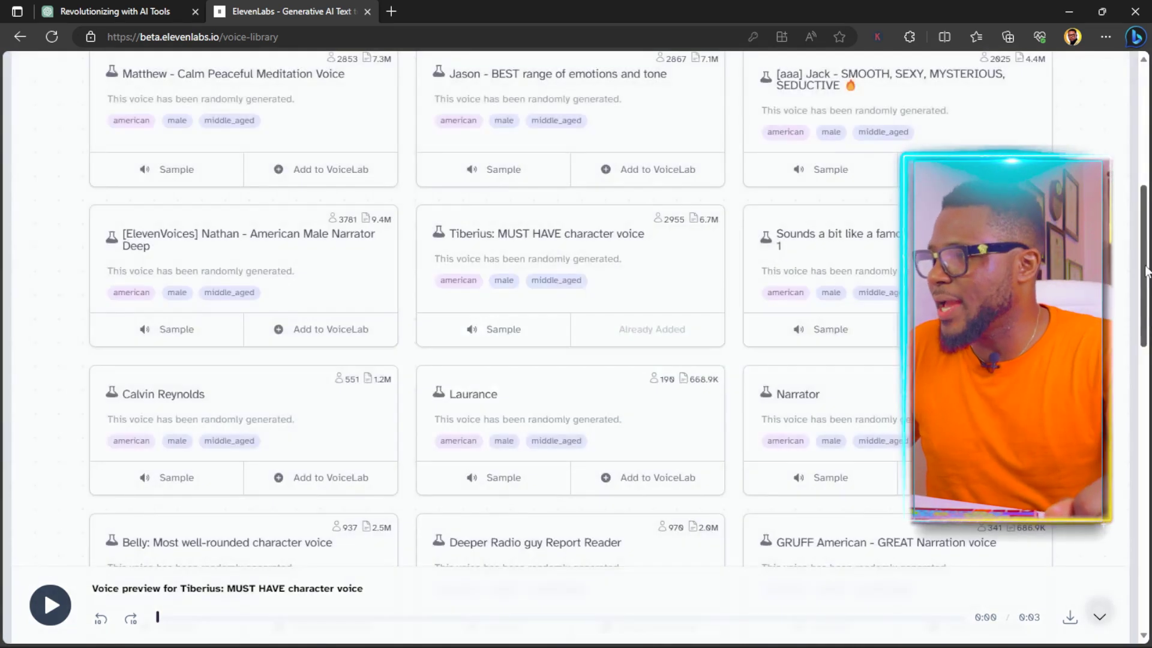
Step: Change the Voice Library filters to Female, Young and African
{"action": "left_click", "coordinate": [174, 294]}
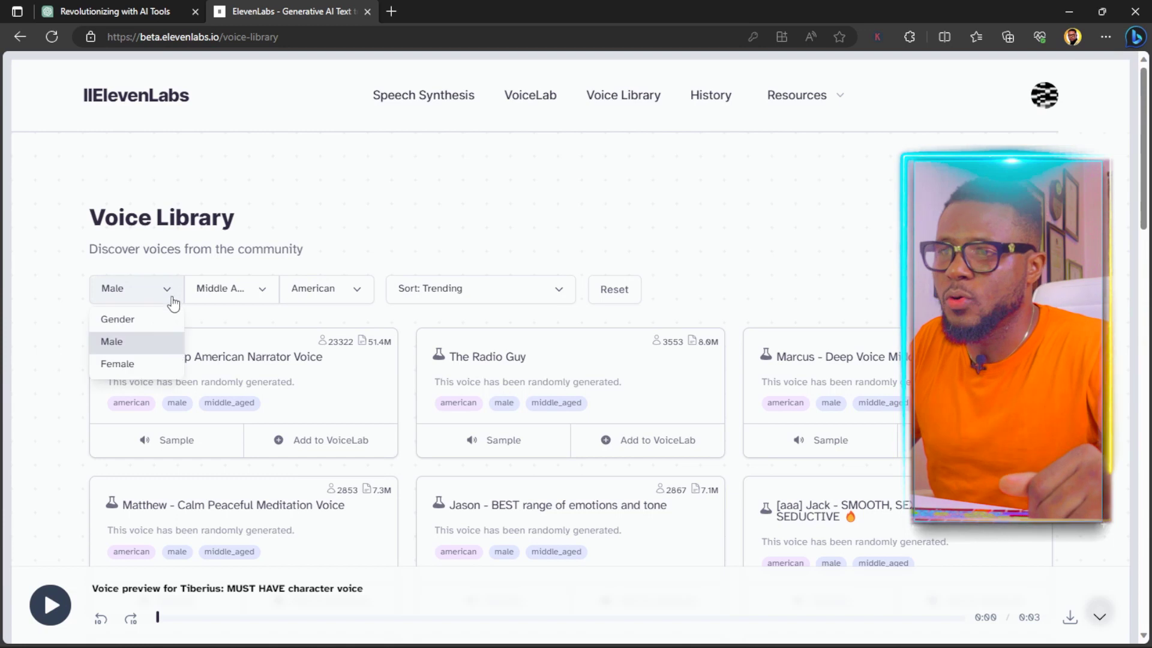
{"action": "left_click", "coordinate": [128, 361]}
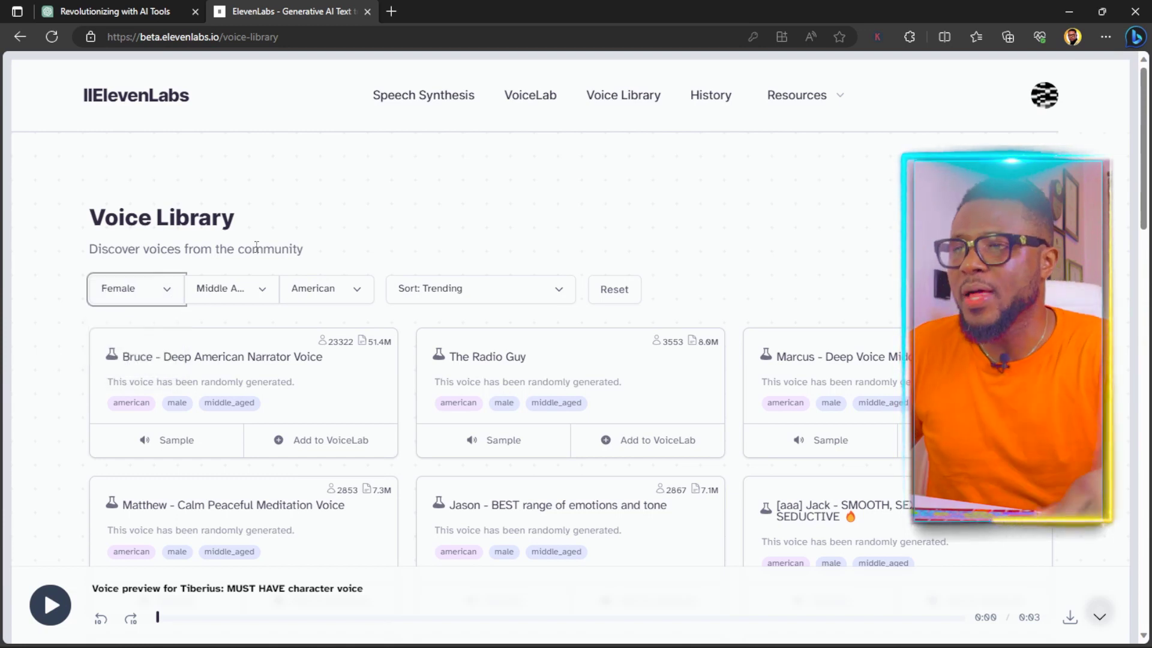
{"action": "left_click", "coordinate": [259, 289]}
{"action": "left_click", "coordinate": [207, 337]}
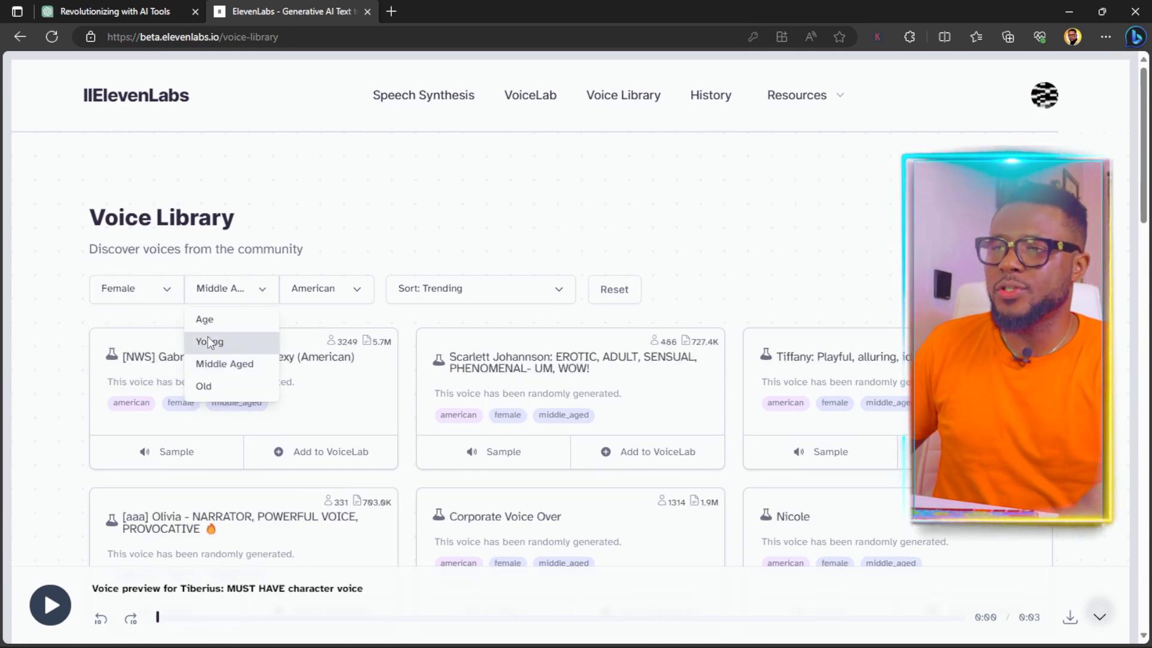
{"action": "left_click", "coordinate": [345, 294]}
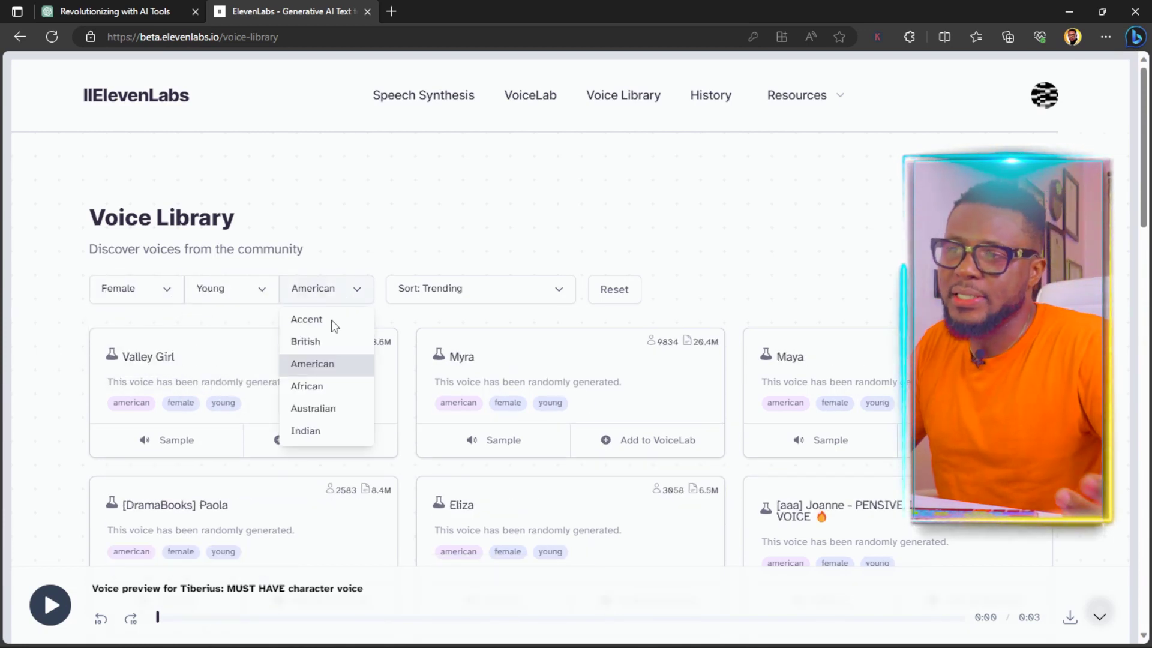
{"action": "left_click", "coordinate": [322, 385]}
Step: Add the Daria voice to VoiceLab under the name TikTok
{"action": "scroll", "coordinate": [323, 384], "scroll_direction": "down", "scroll_amount": 10}
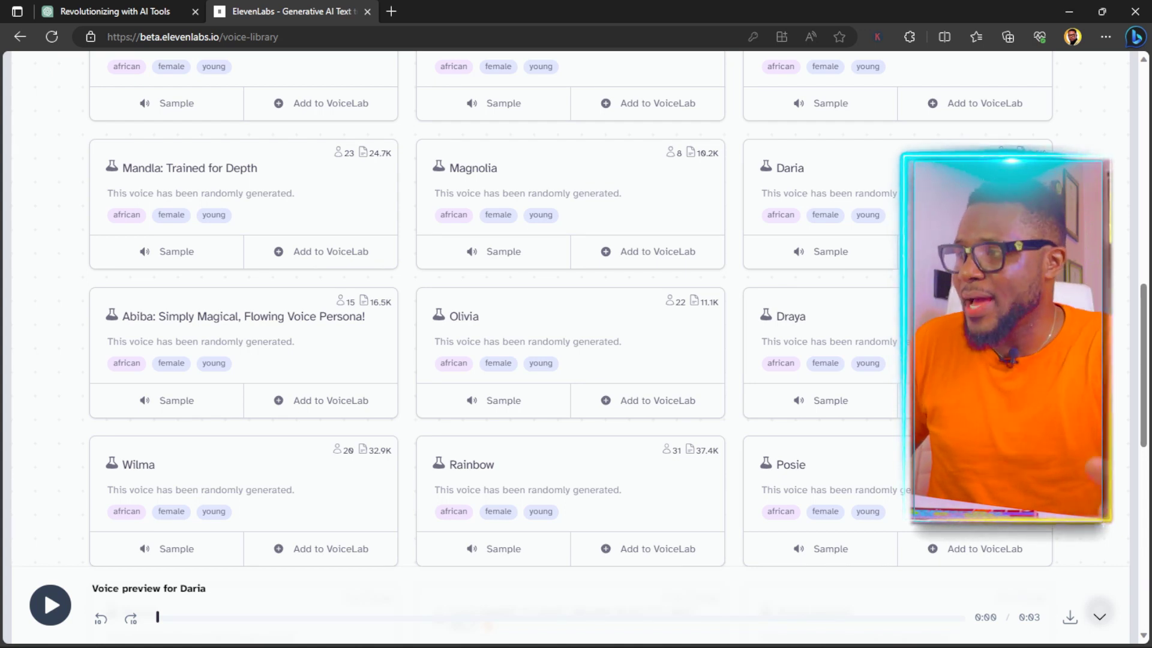
{"action": "left_click", "coordinate": [984, 251]}
{"action": "left_click_drag", "start_coordinate": [467, 341], "coordinate": [264, 351]}
{"action": "type", "text": "TikTok"}
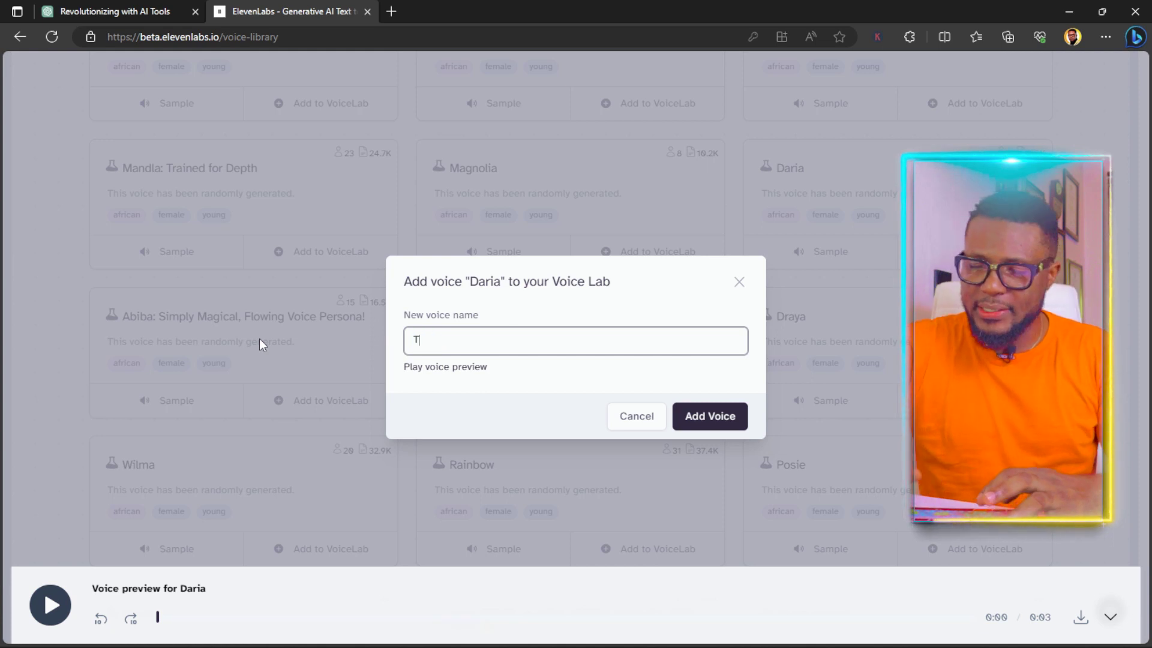
{"action": "key", "text": "Return"}
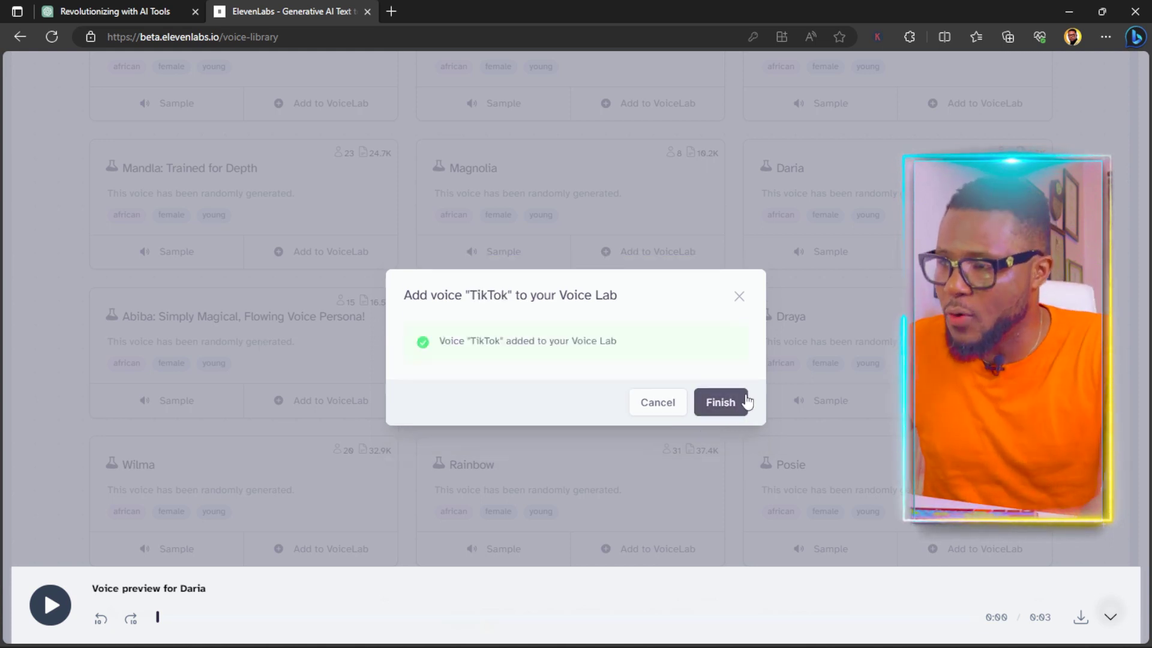
{"action": "left_click", "coordinate": [721, 402]}
Step: Set the Voice Library's gender filter to Male and its age filter to Old
{"action": "scroll", "coordinate": [202, 295], "scroll_direction": "up", "scroll_amount": 10}
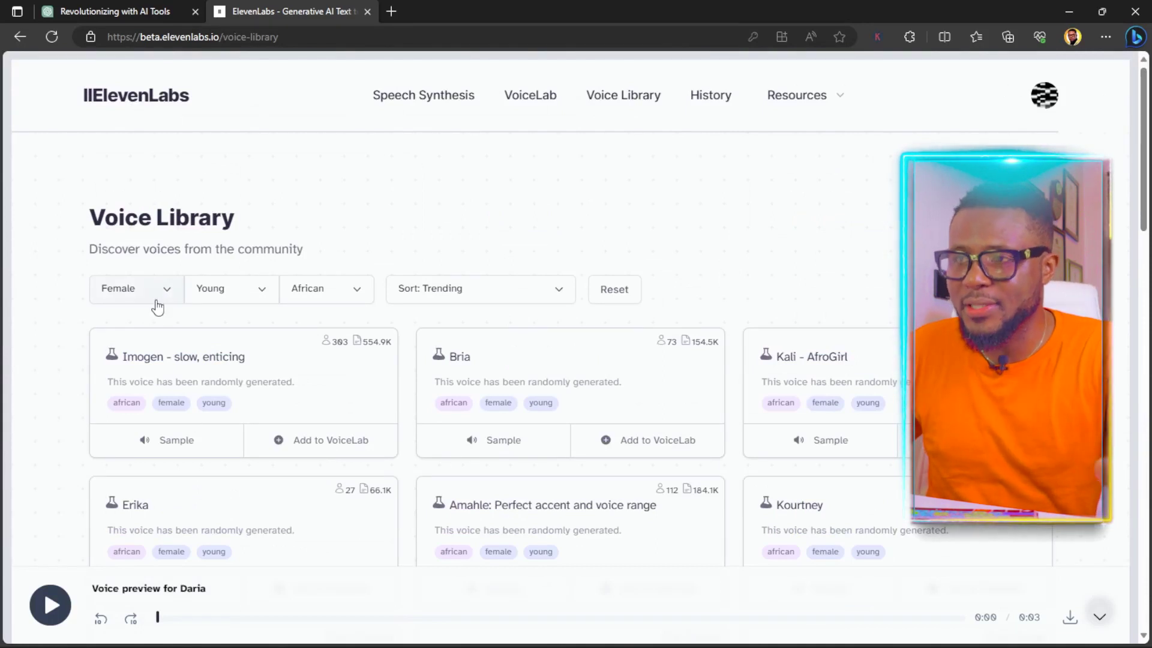
{"action": "left_click", "coordinate": [159, 295]}
{"action": "left_click", "coordinate": [110, 344]}
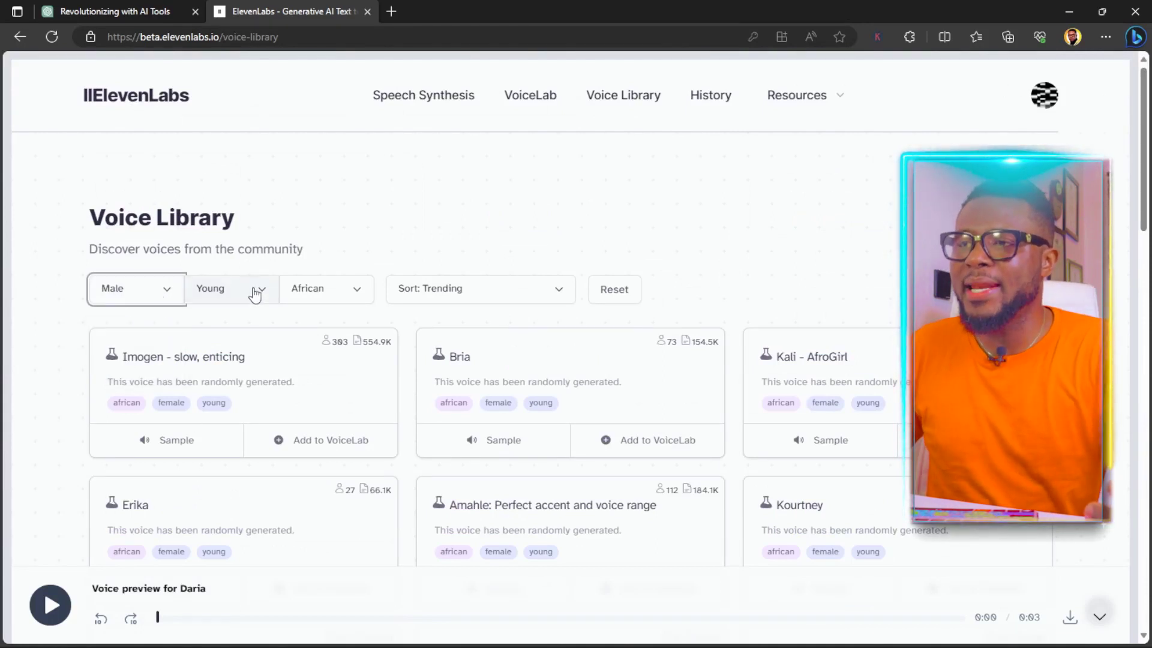
{"action": "left_click", "coordinate": [256, 289]}
{"action": "left_click", "coordinate": [224, 384]}
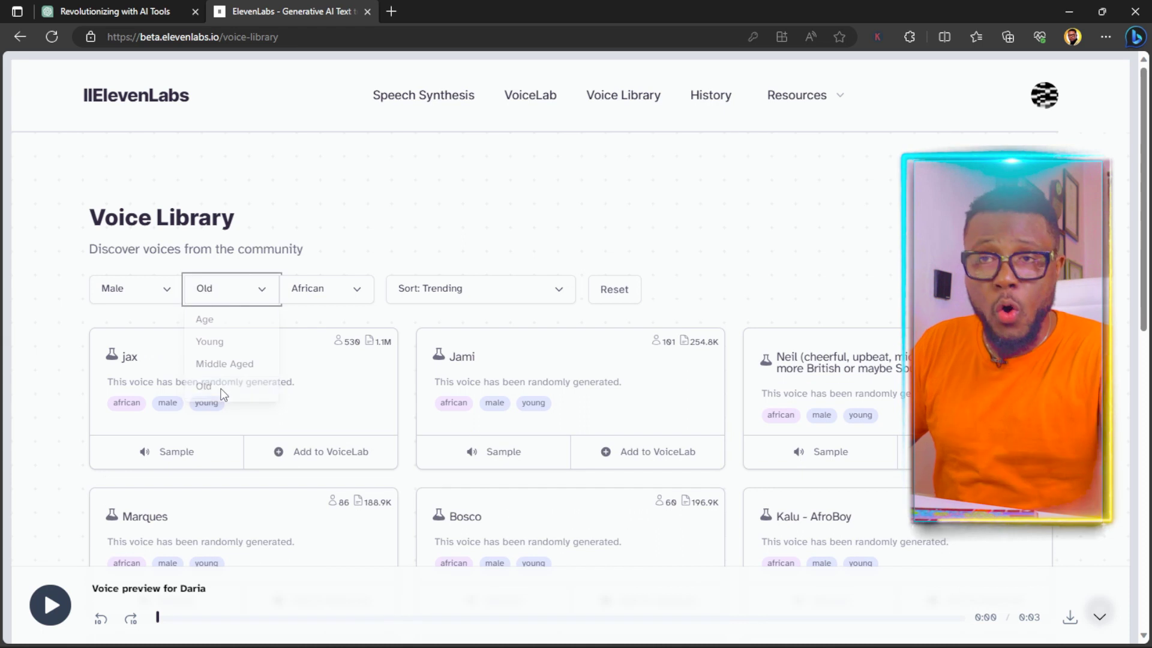
Step: Set the Voice Library's accent filter to British and play the sample of the Very Deep Donny voice
{"action": "left_click", "coordinate": [347, 290]}
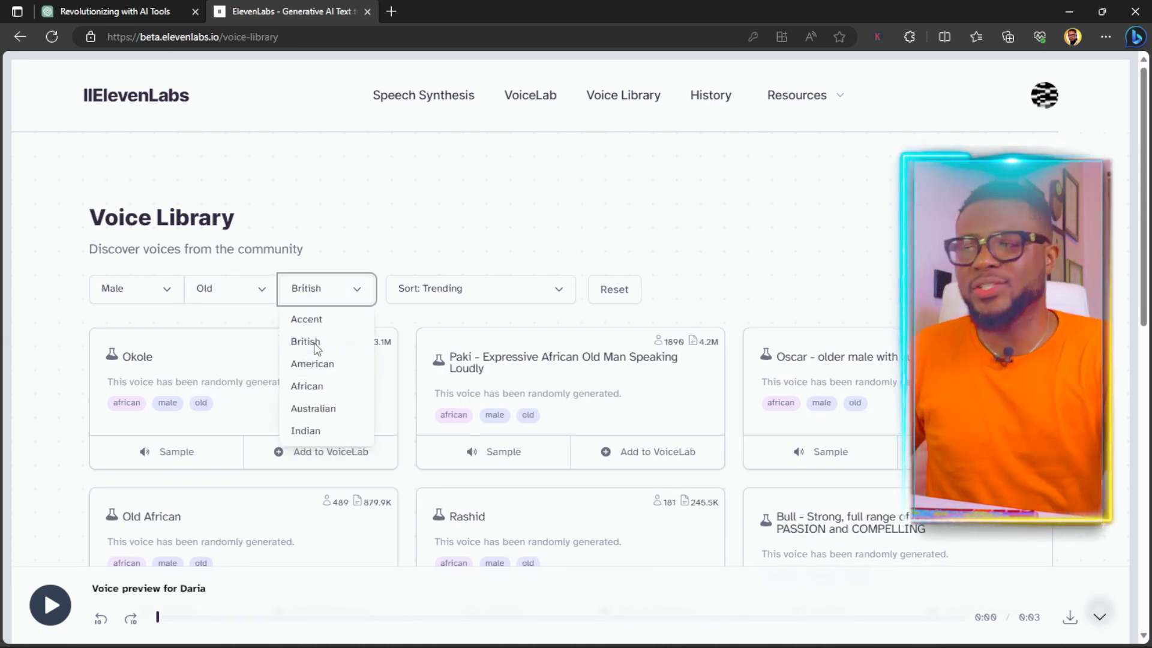
{"action": "left_click", "coordinate": [315, 341]}
{"action": "scroll", "coordinate": [1115, 492], "scroll_direction": "down", "scroll_amount": 10}
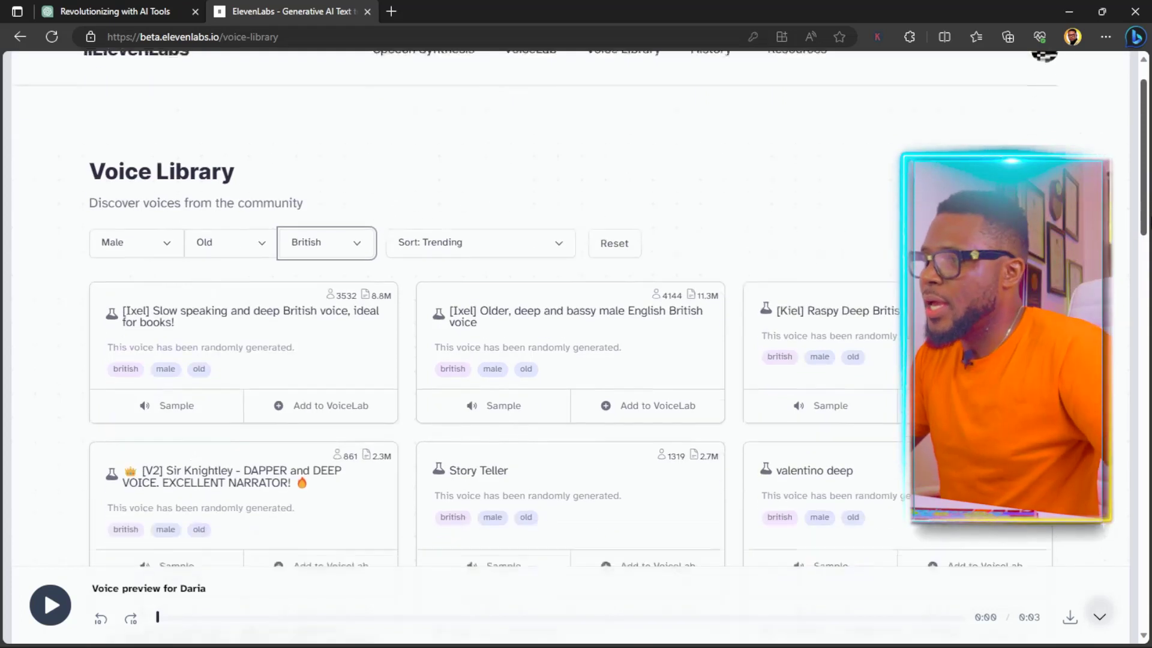
{"action": "scroll", "coordinate": [1136, 426], "scroll_direction": "up", "scroll_amount": 3}
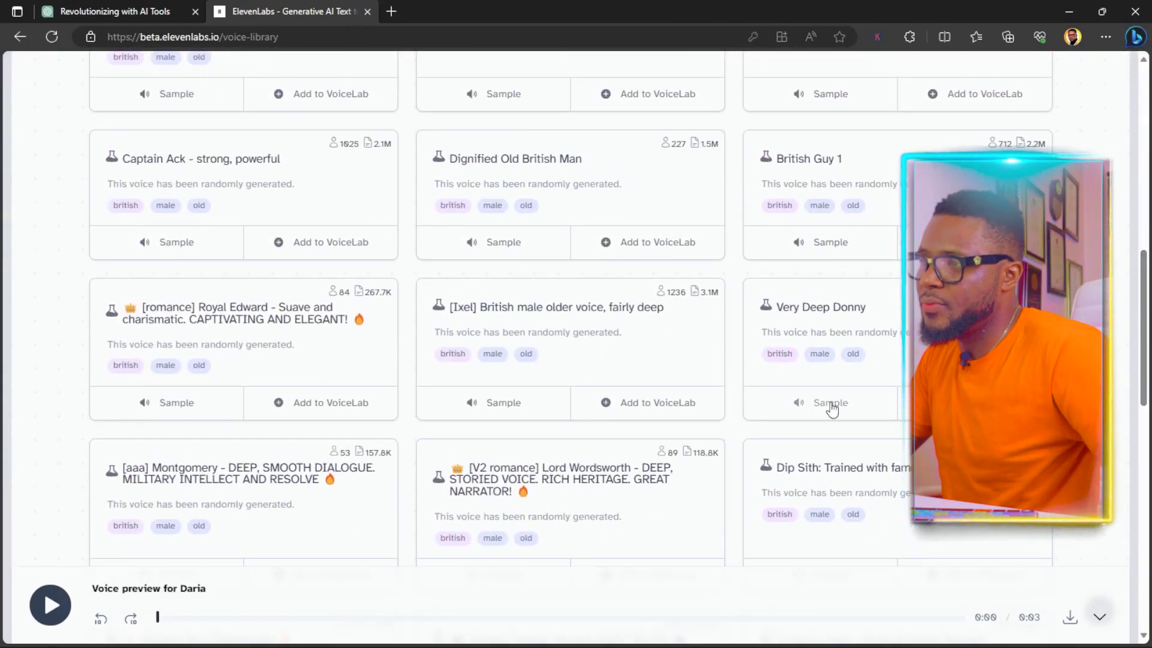
{"action": "left_click_drag", "start_coordinate": [840, 403], "coordinate": [833, 404]}
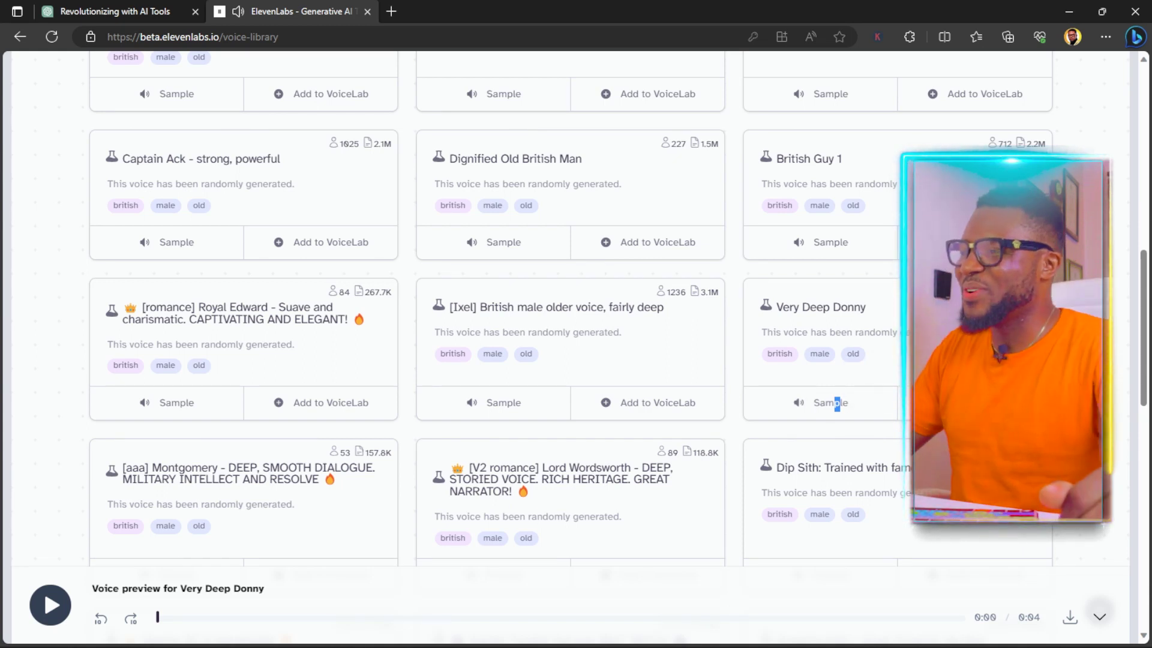
Step: Add the Very Deep Donny voice to VoiceLab under the name YouTube
{"action": "left_click", "coordinate": [984, 402]}
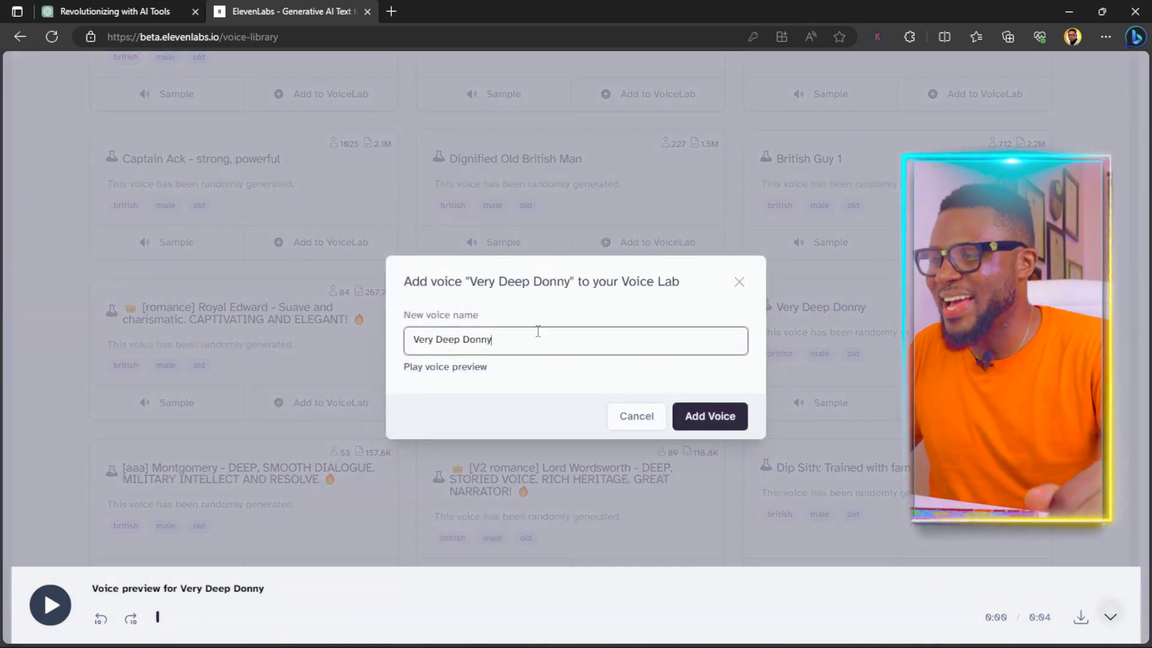
{"action": "left_click_drag", "start_coordinate": [504, 340], "coordinate": [198, 328]}
{"action": "type", "text": "YouTube"}
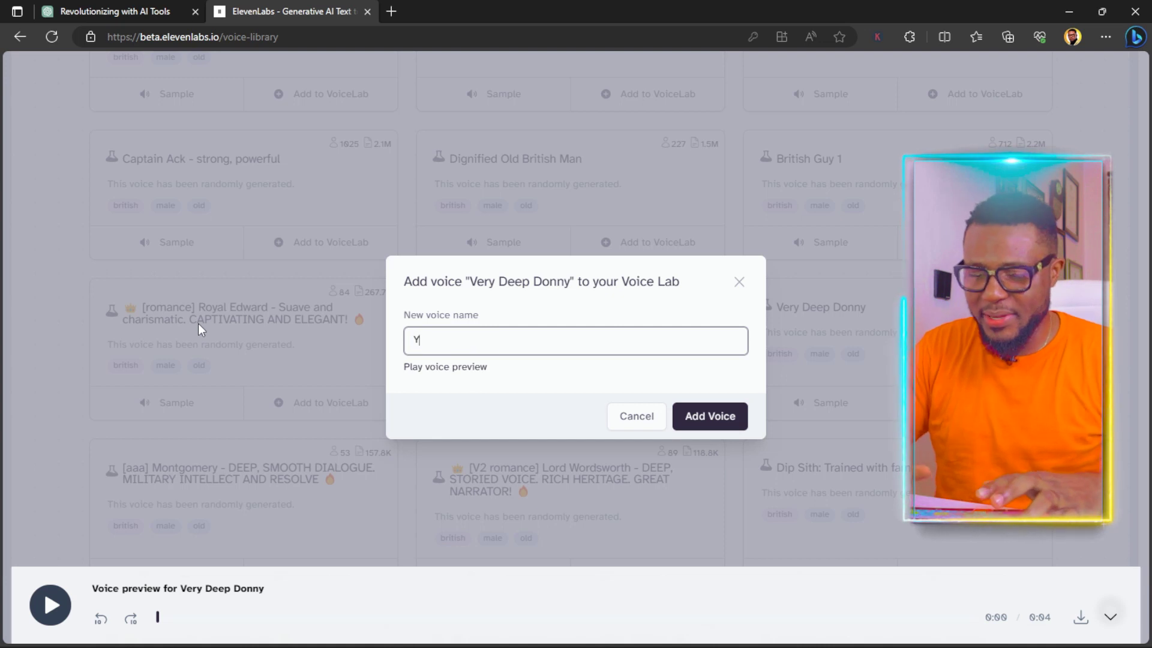
{"action": "left_click", "coordinate": [724, 417]}
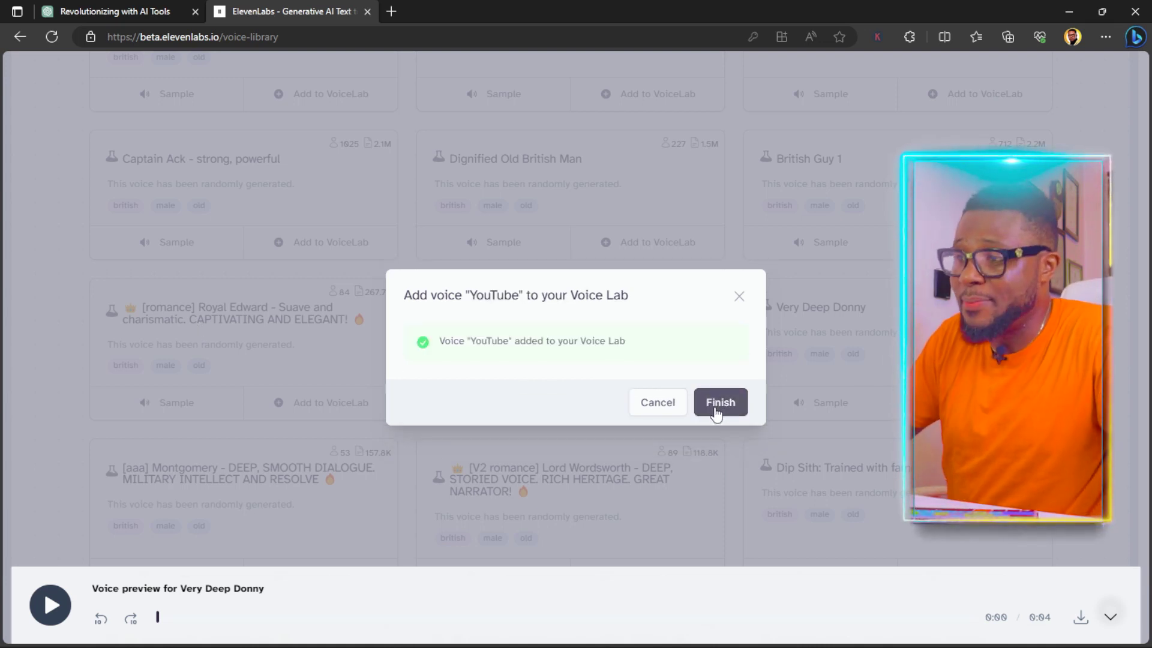
{"action": "left_click", "coordinate": [720, 403]}
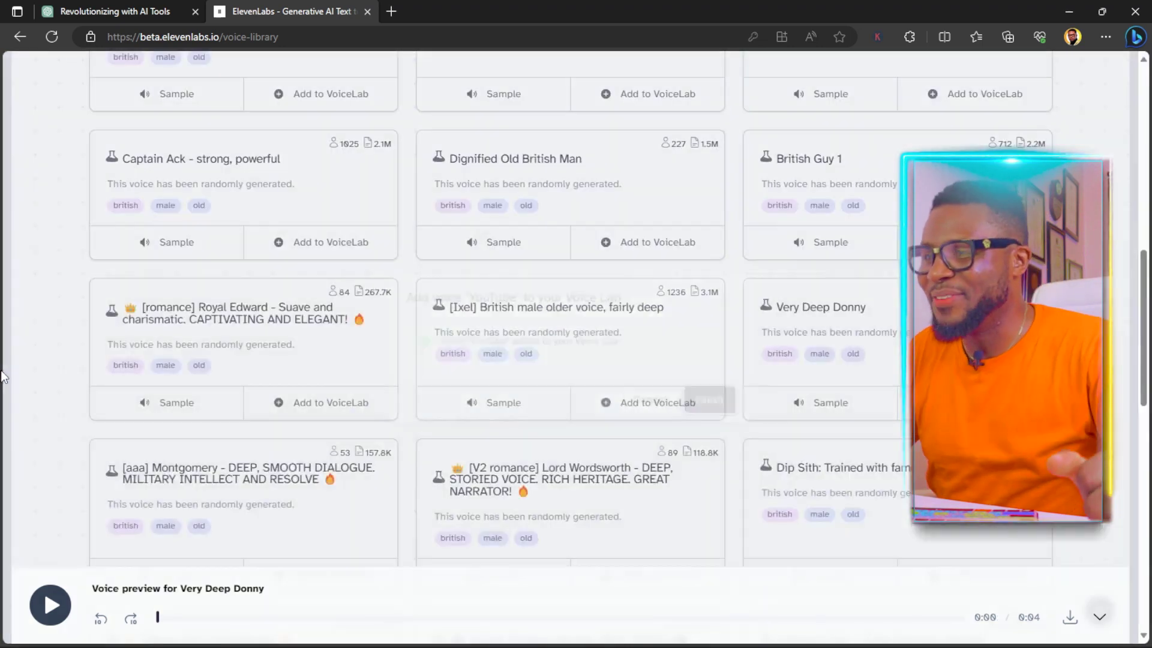
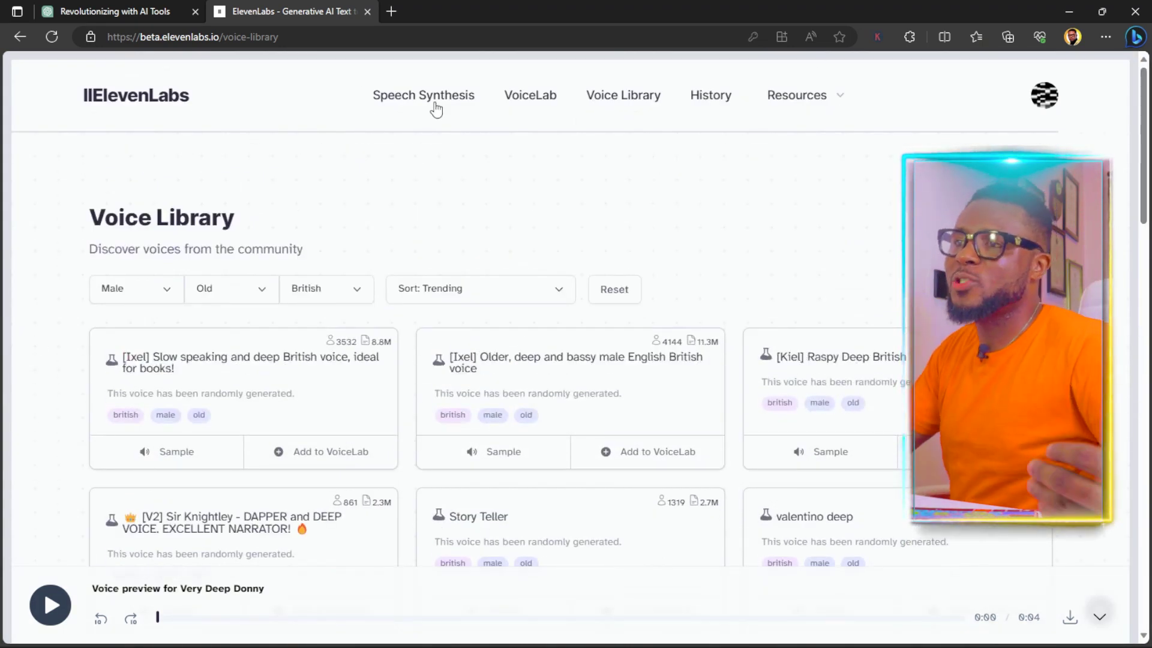
Step: Open Speech Synthesis and copy the body paragraph of the AI tools blog post from the ChatGPT conversation
{"action": "left_click", "coordinate": [444, 101]}
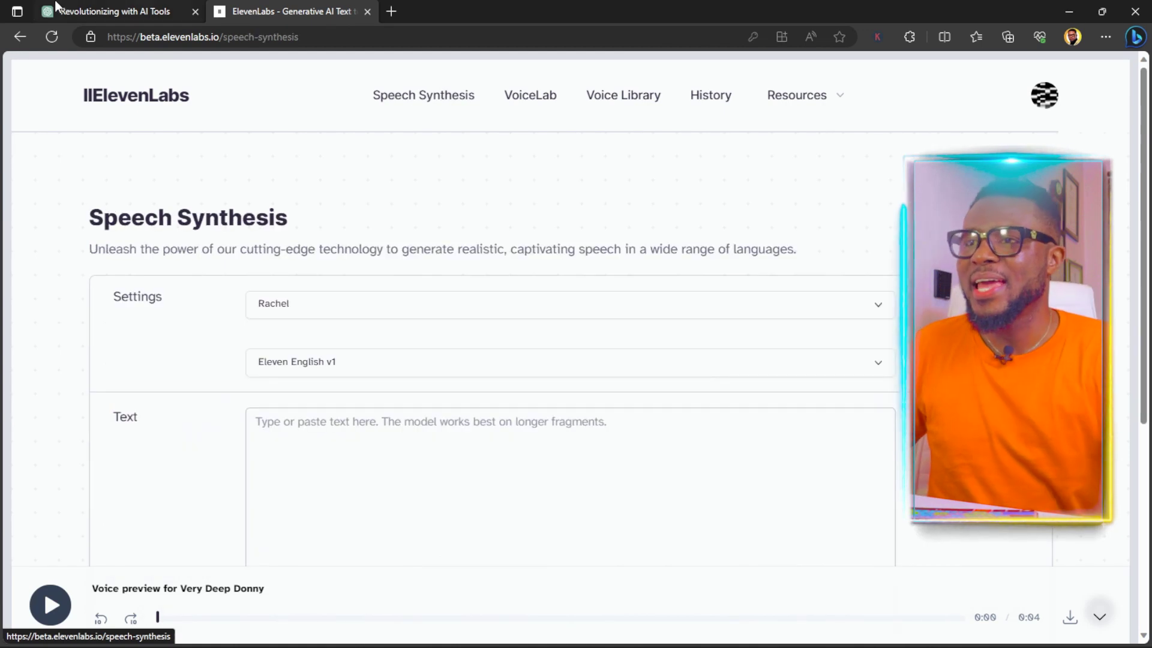
{"action": "left_click", "coordinate": [116, 8]}
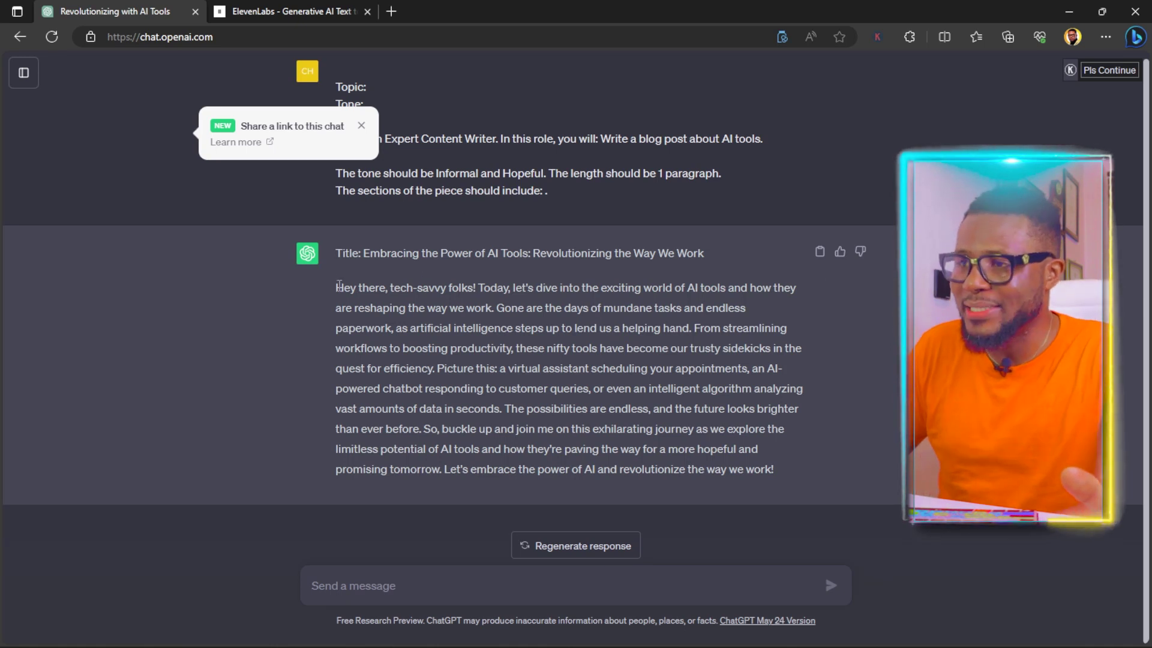
{"action": "left_click_drag", "start_coordinate": [337, 287], "coordinate": [762, 446]}
{"action": "key", "text": "ctrl+c"}
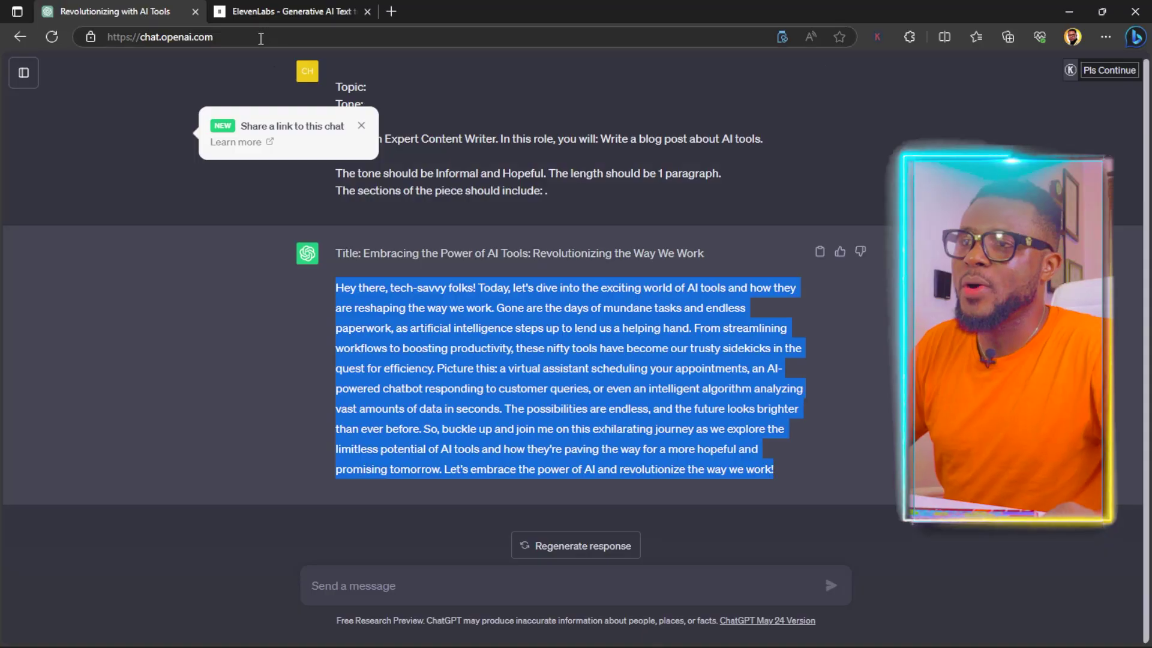
Step: Switch back to ElevenLabs and choose the generated/YouTube voice for speech synthesis
{"action": "left_click", "coordinate": [290, 10]}
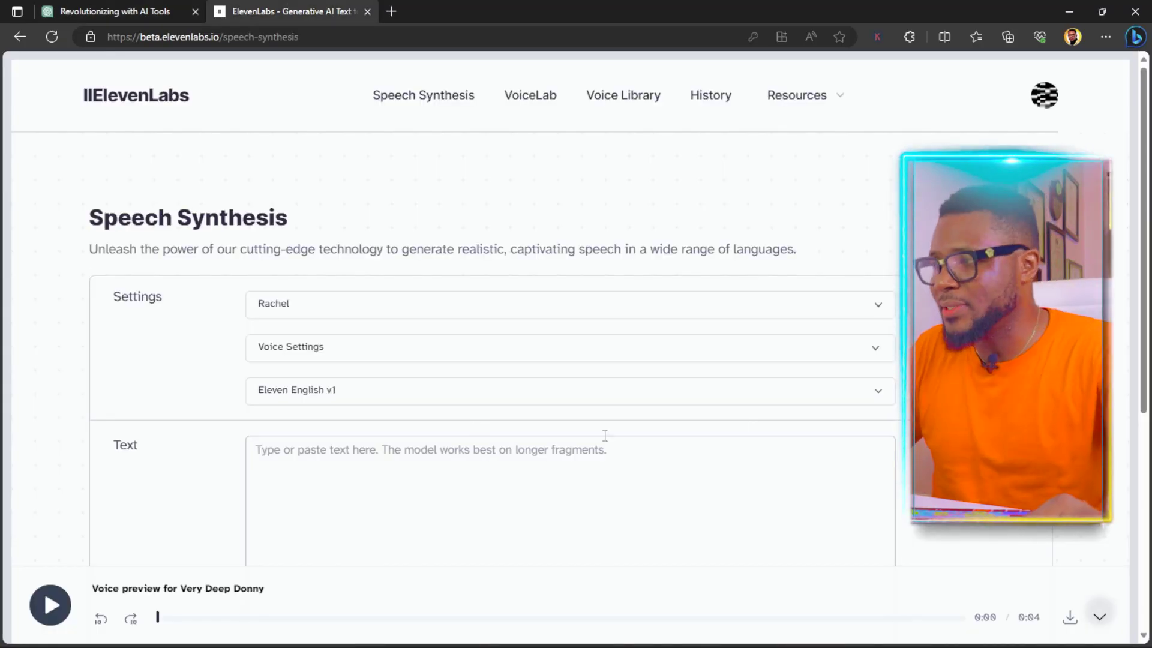
{"action": "scroll", "coordinate": [495, 211], "scroll_direction": "down", "scroll_amount": 2}
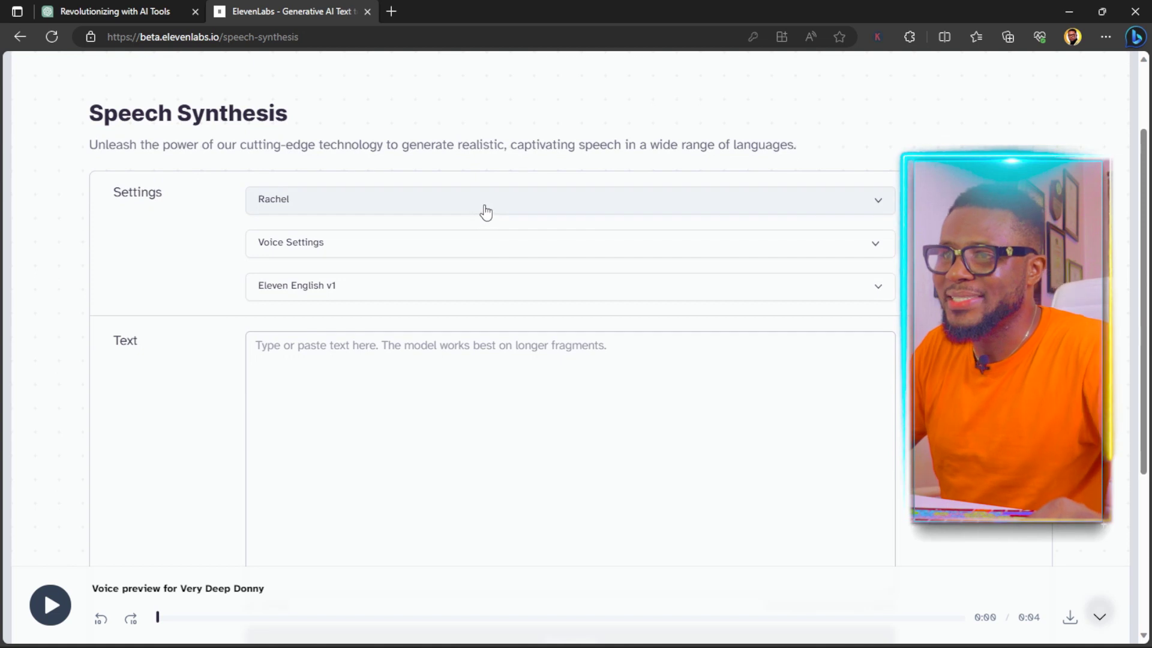
{"action": "left_click", "coordinate": [609, 211]}
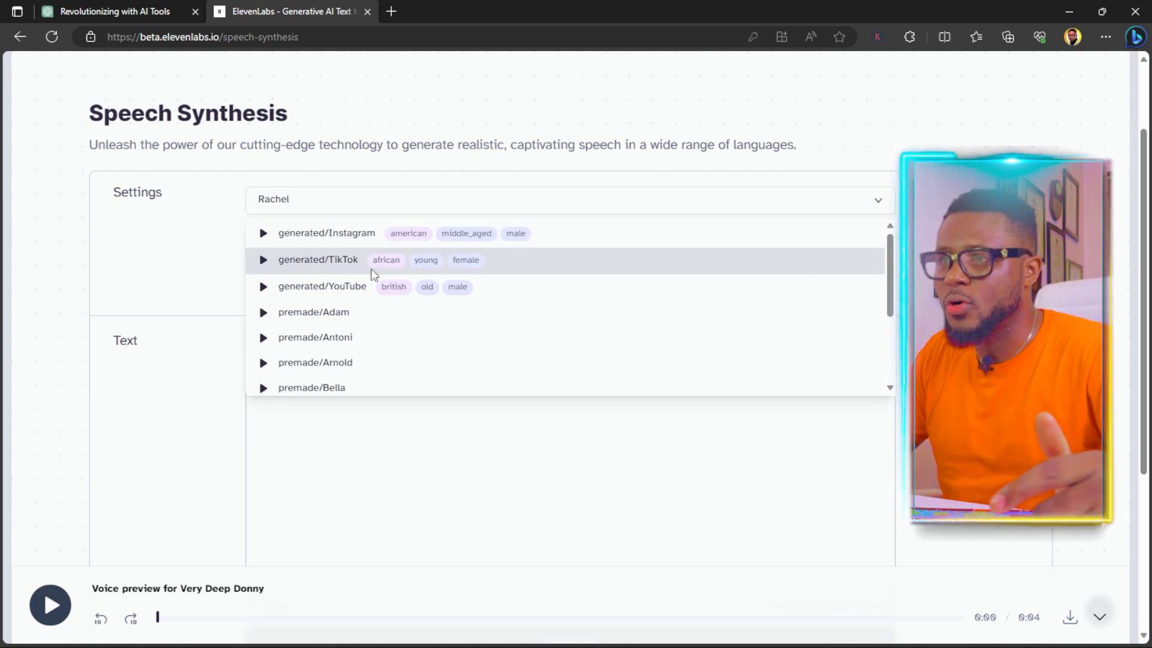
{"action": "left_click", "coordinate": [340, 286]}
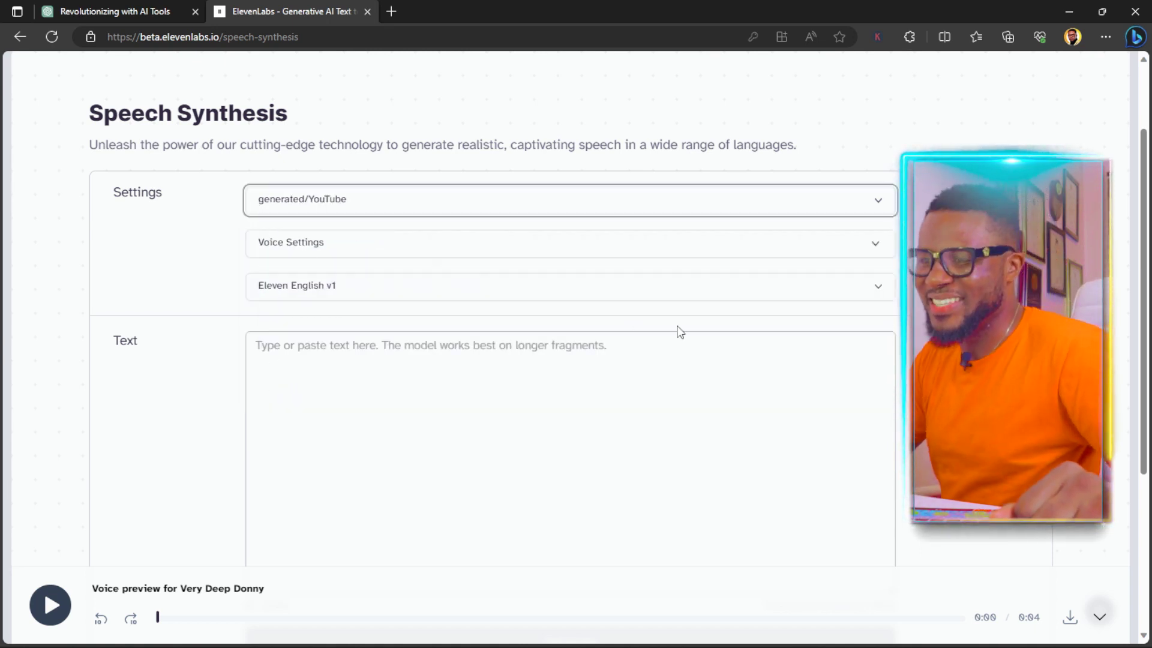
Step: Examine the stability and clarity voice settings and the available speech models
{"action": "left_click", "coordinate": [387, 243]}
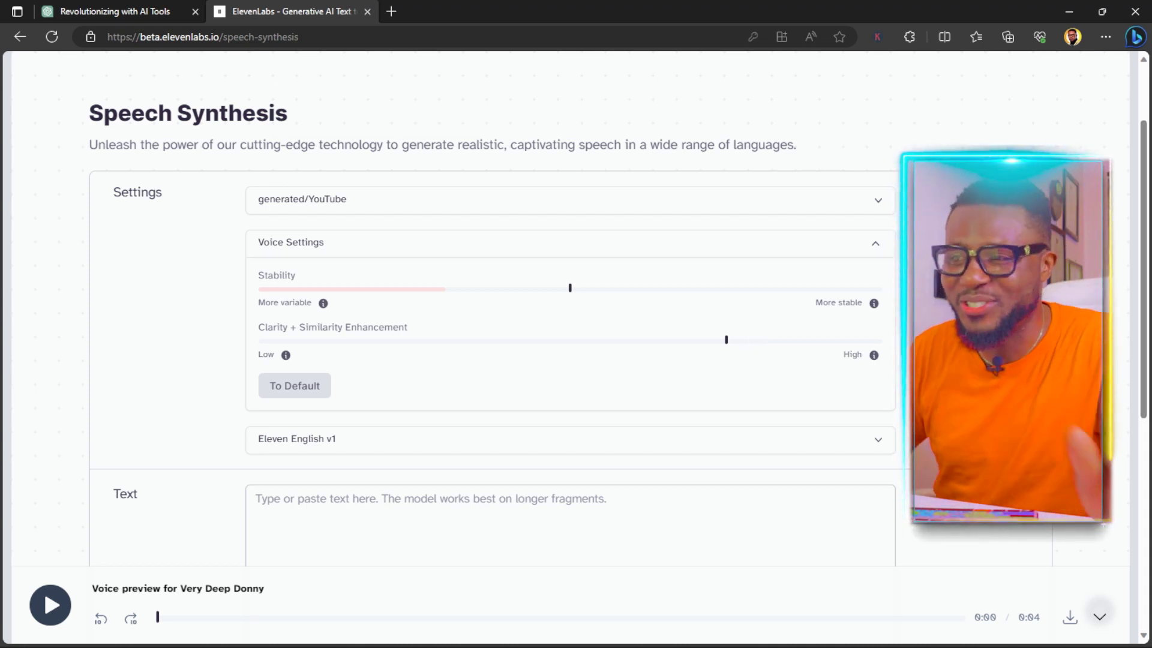
{"action": "left_click", "coordinate": [879, 244]}
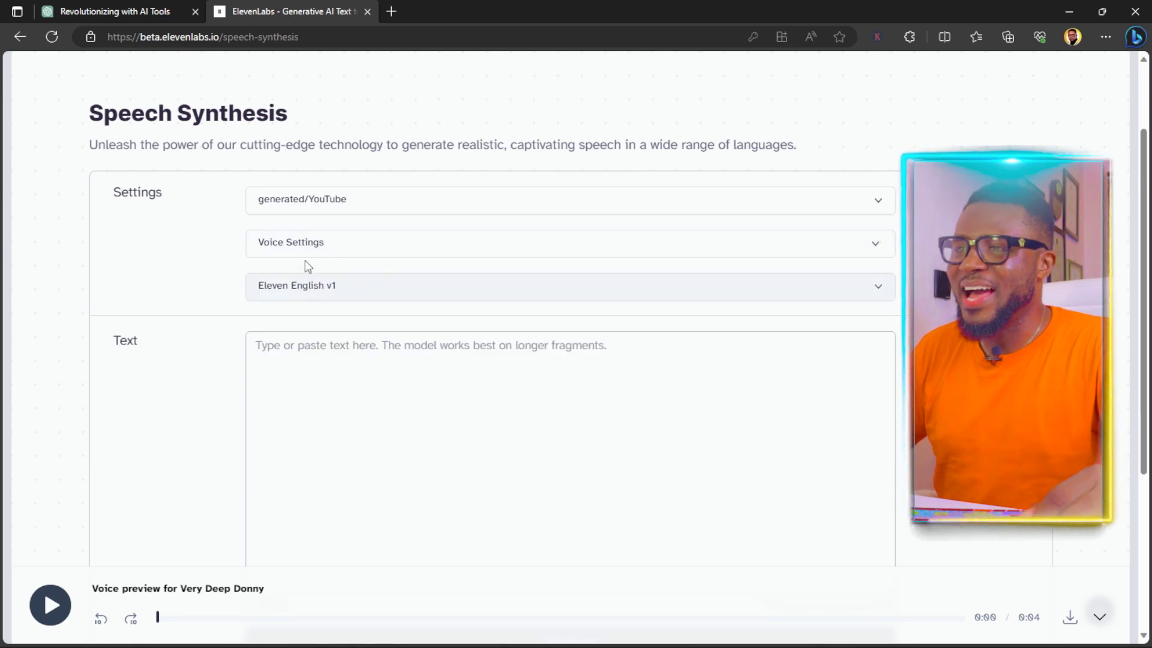
{"action": "left_click", "coordinate": [329, 288]}
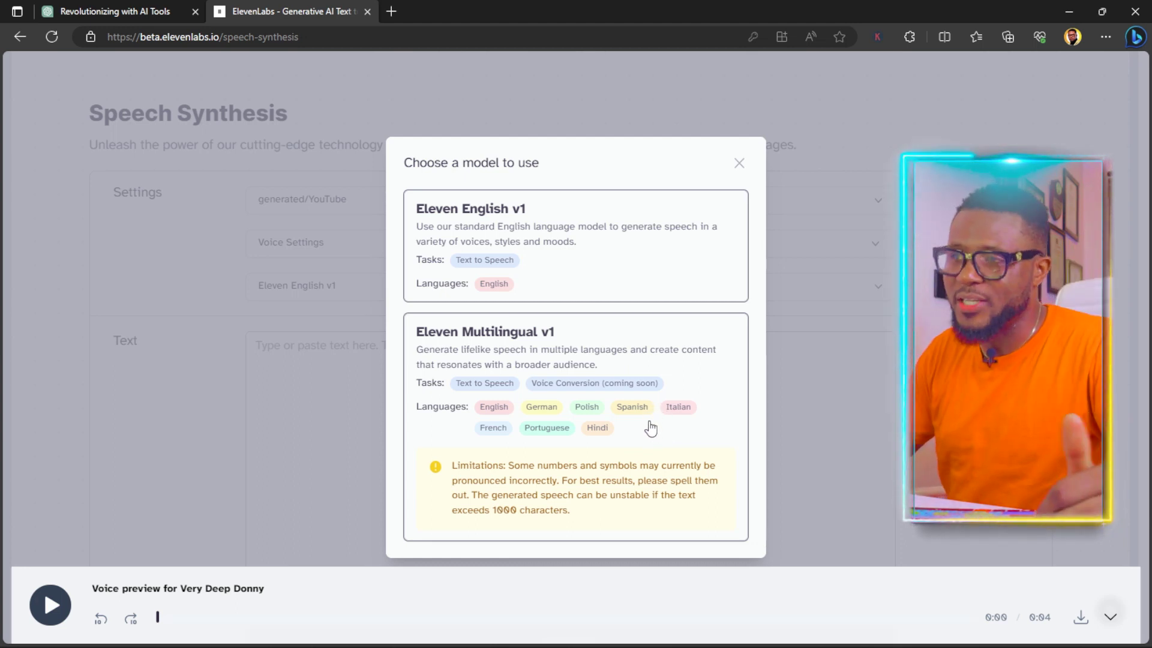
{"action": "left_click", "coordinate": [740, 163]}
Step: Paste the copied blog paragraph as the text for speech synthesis
{"action": "scroll", "coordinate": [412, 174], "scroll_direction": "down", "scroll_amount": 3}
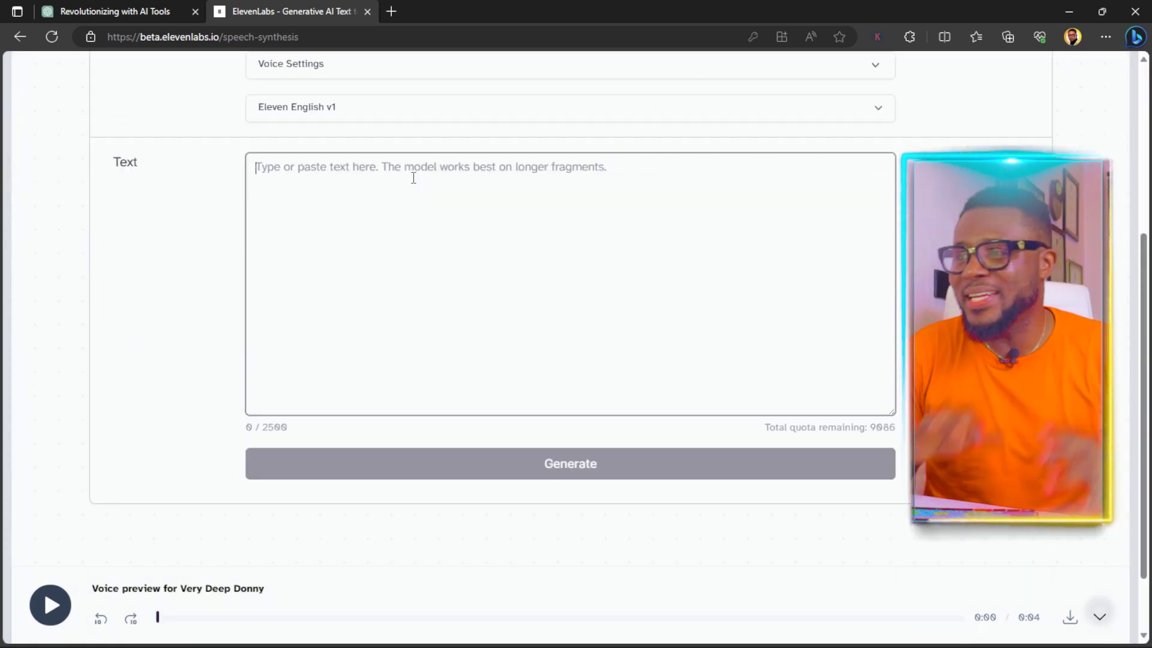
{"action": "left_click", "coordinate": [412, 177]}
{"action": "key", "text": "ctrl+v"}
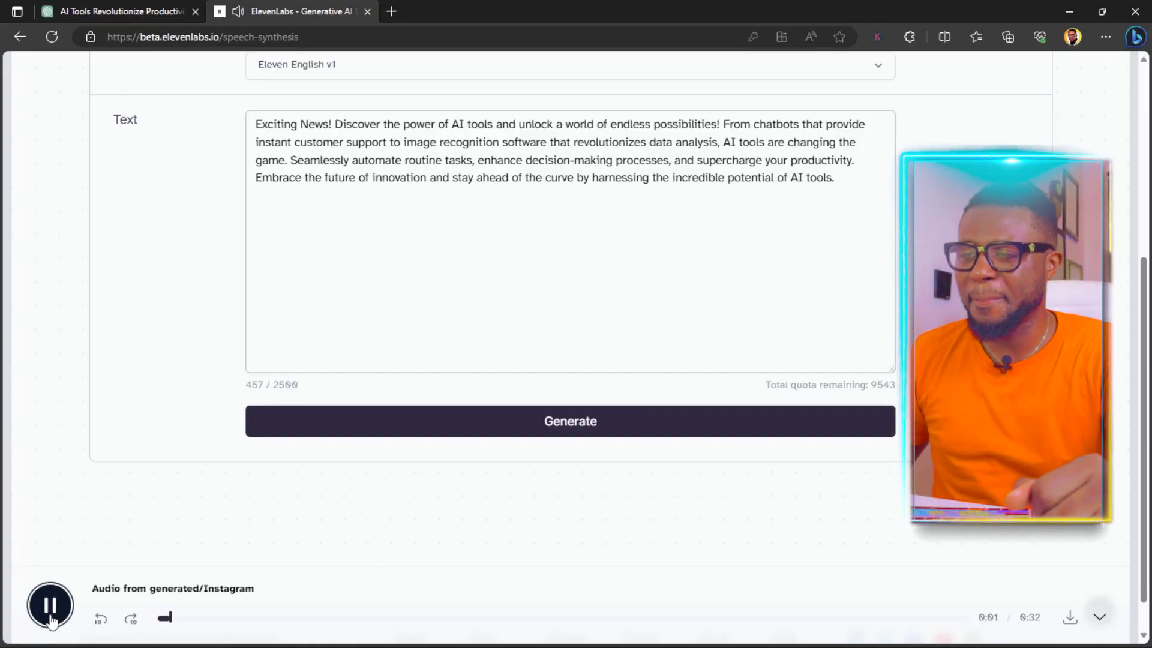
Step: Pause the playback of the generated/Instagram audio and download it
{"action": "left_click", "coordinate": [64, 609]}
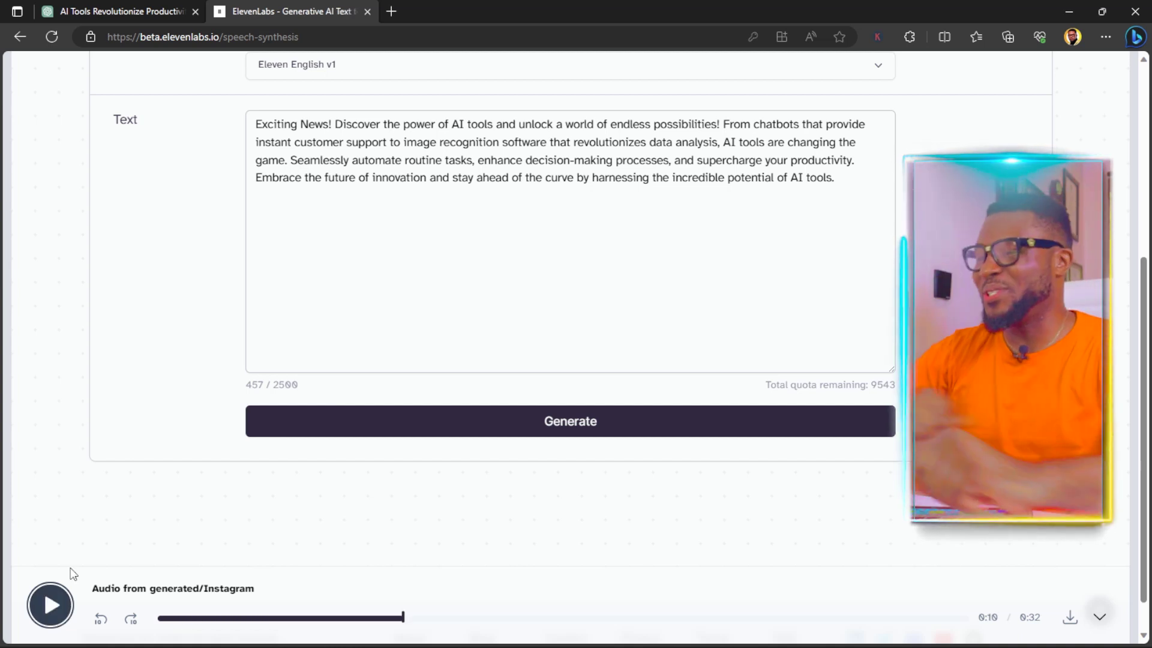
{"action": "left_click", "coordinate": [1070, 620]}
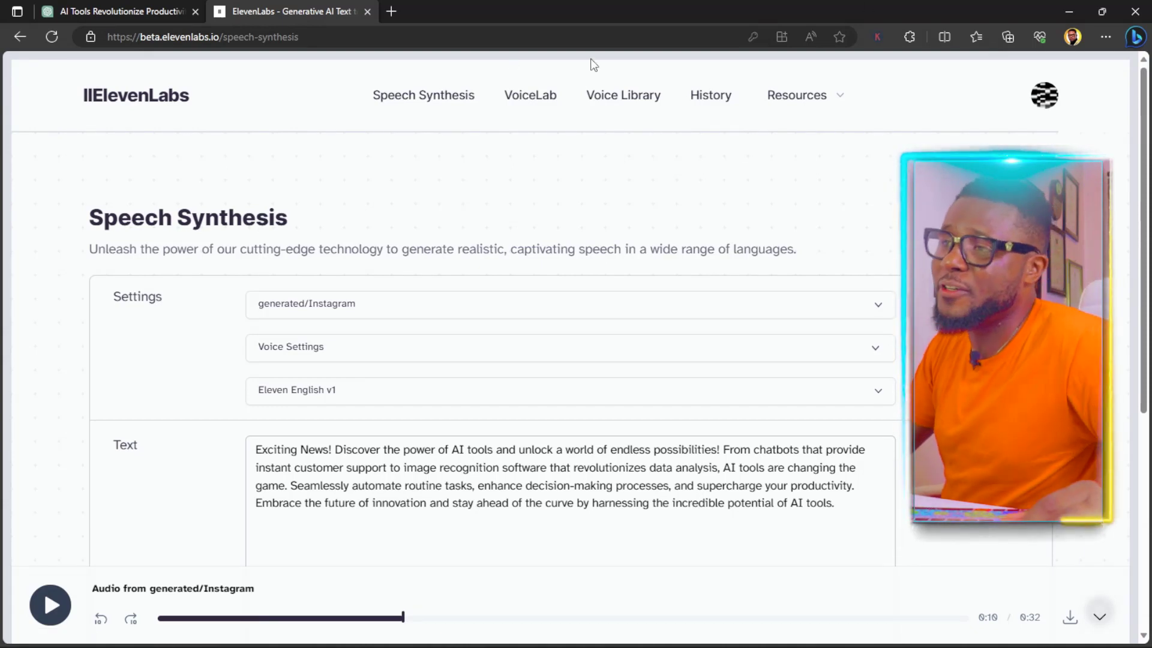
Step: Start creating a new voice with Voice Design in VoiceLab
{"action": "left_click", "coordinate": [537, 98]}
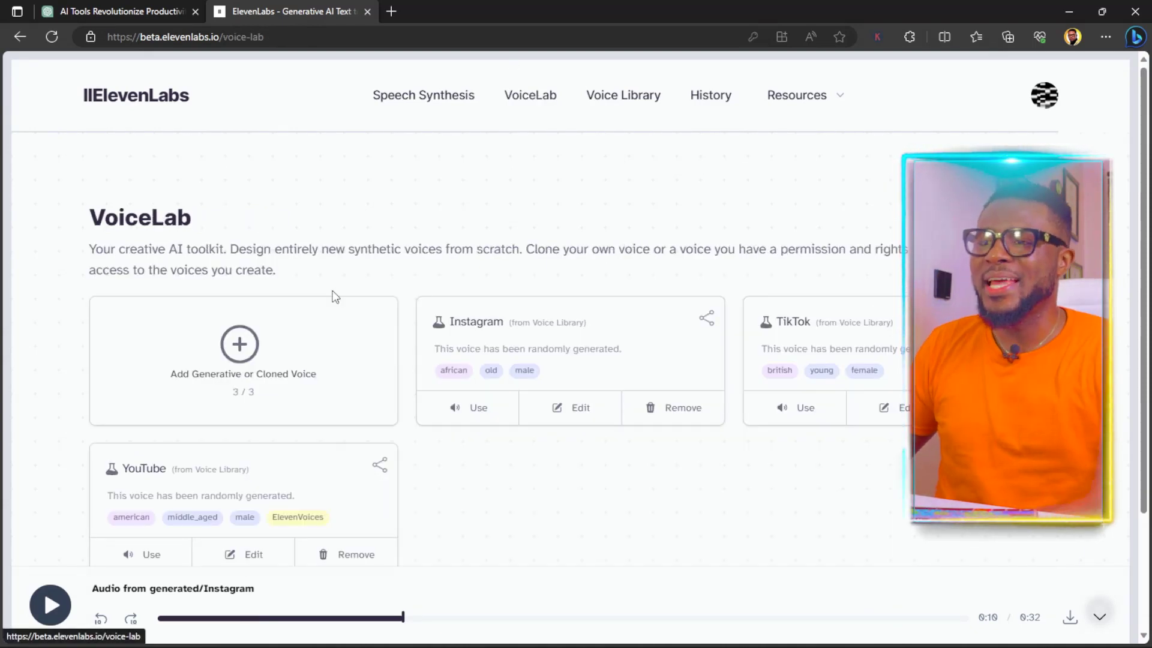
{"action": "left_click", "coordinate": [237, 346]}
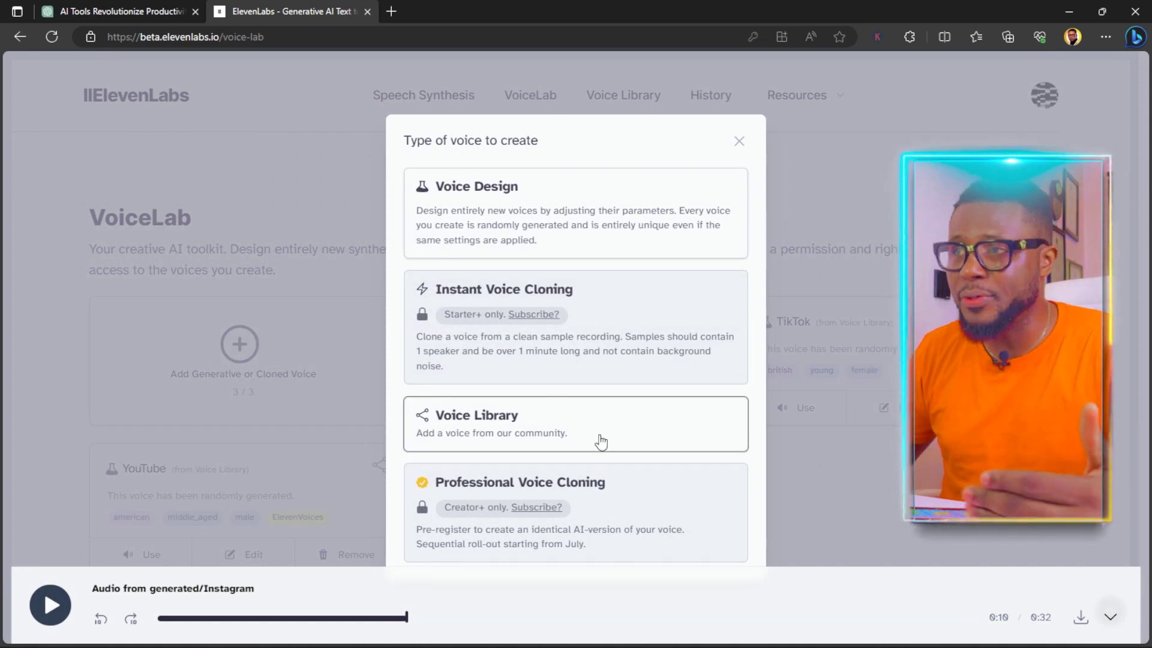
{"action": "left_click", "coordinate": [533, 215]}
Step: Set the new voice's gender to Male and its accent to American
{"action": "left_click", "coordinate": [504, 231]}
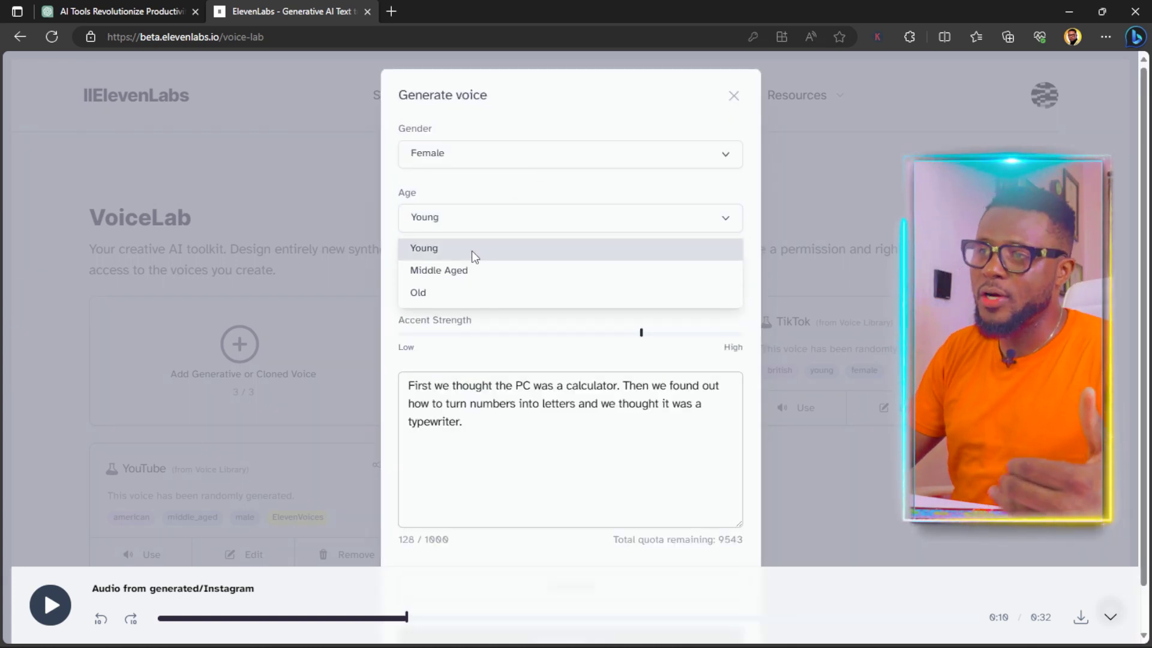
{"action": "left_click", "coordinate": [494, 154]}
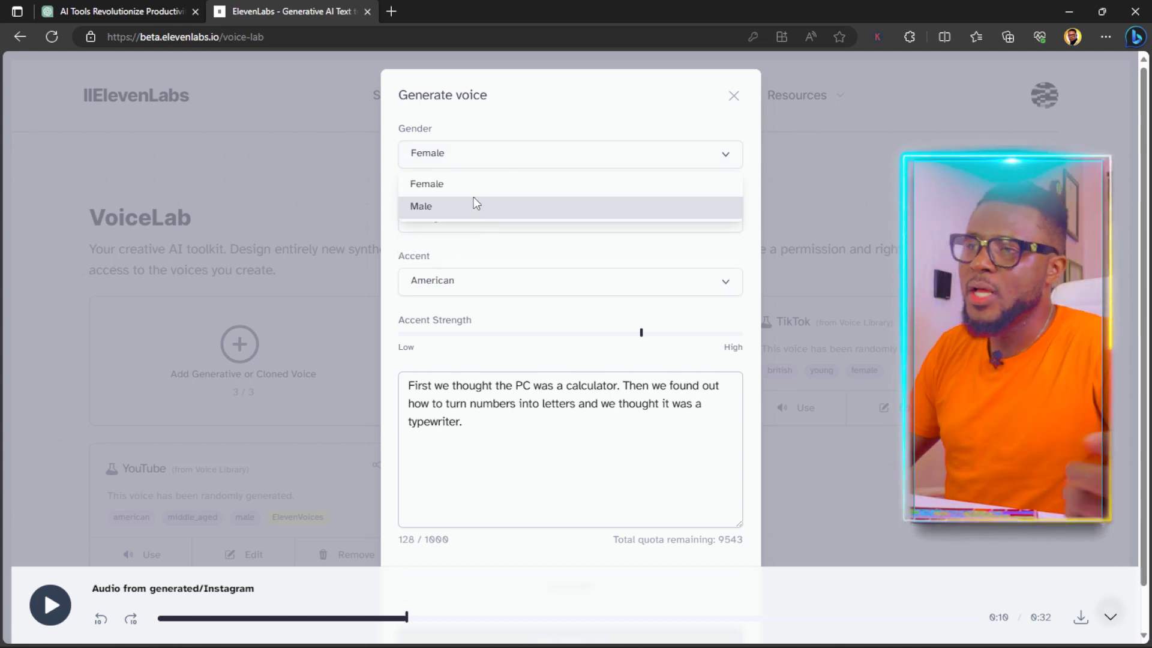
{"action": "left_click", "coordinate": [481, 206]}
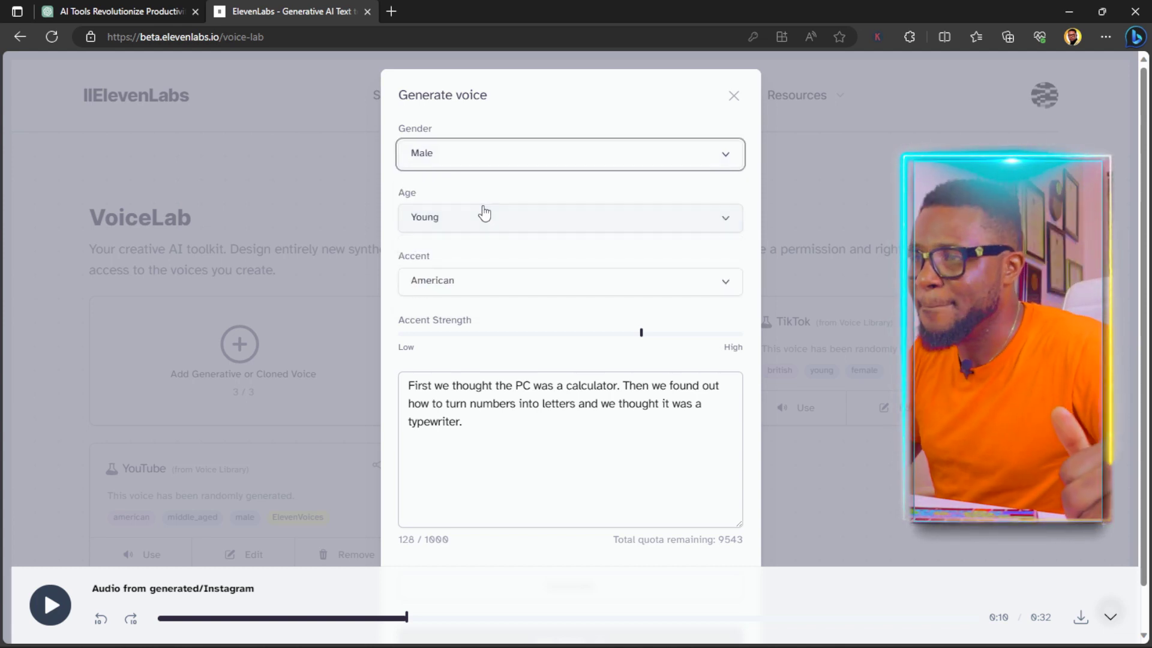
{"action": "left_click", "coordinate": [480, 291]}
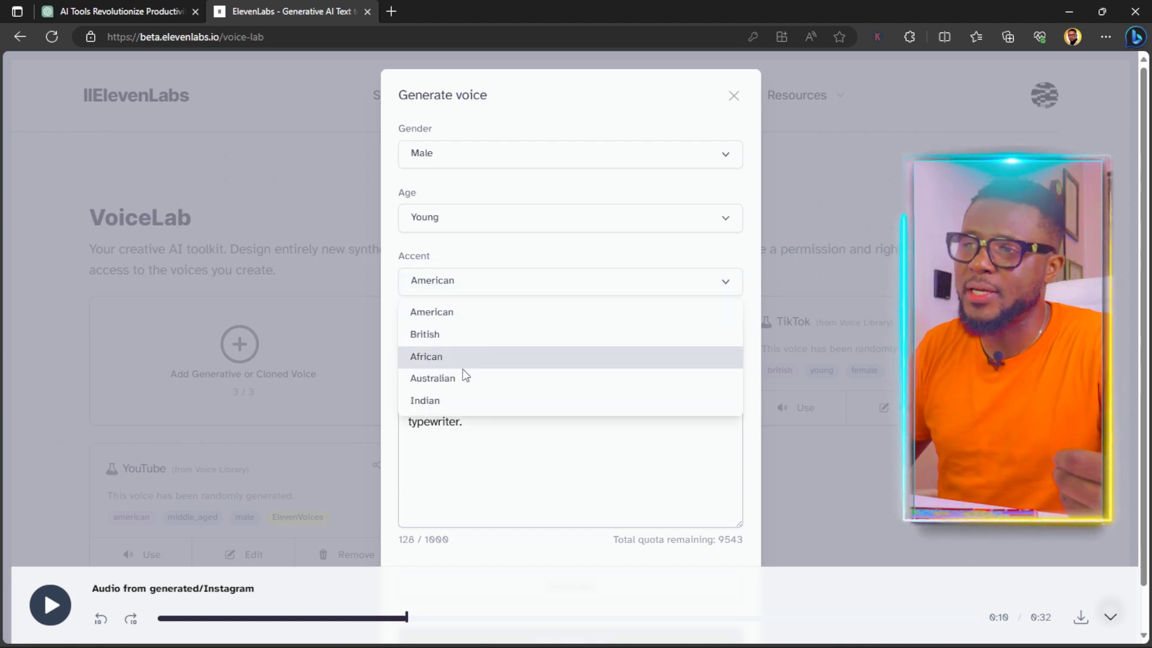
{"action": "left_click", "coordinate": [433, 312]}
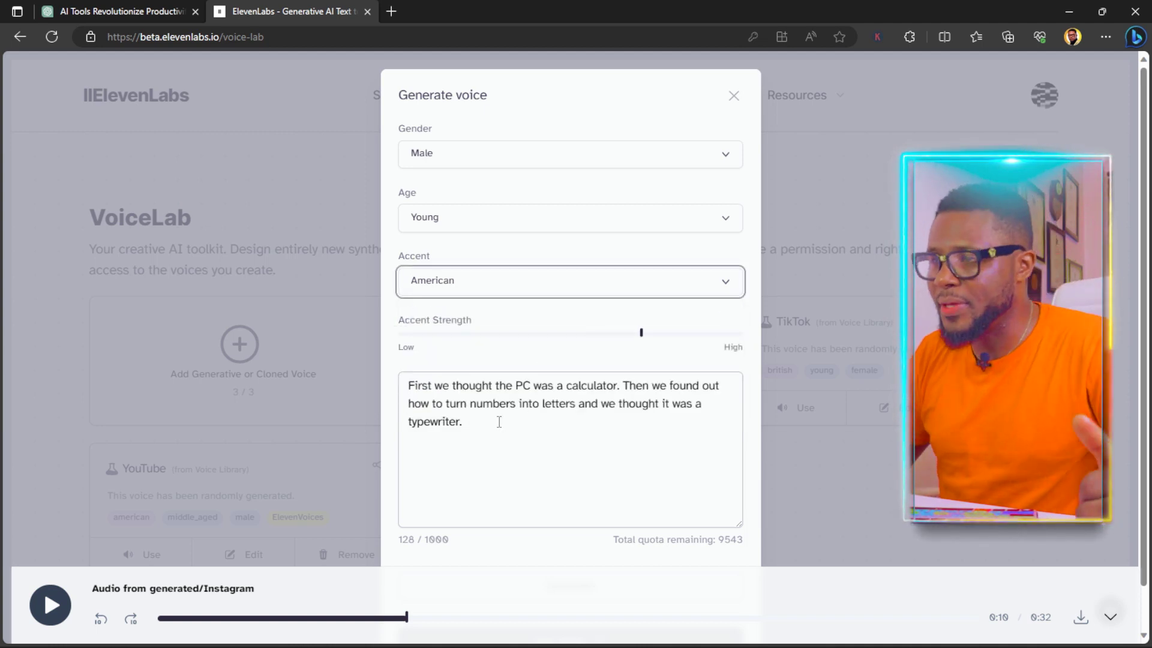
Step: Replace the sample text with the "Exciting News!" paragraph about AI tools and download the generated voice audio
{"action": "left_click_drag", "start_coordinate": [497, 423], "coordinate": [436, 388]}
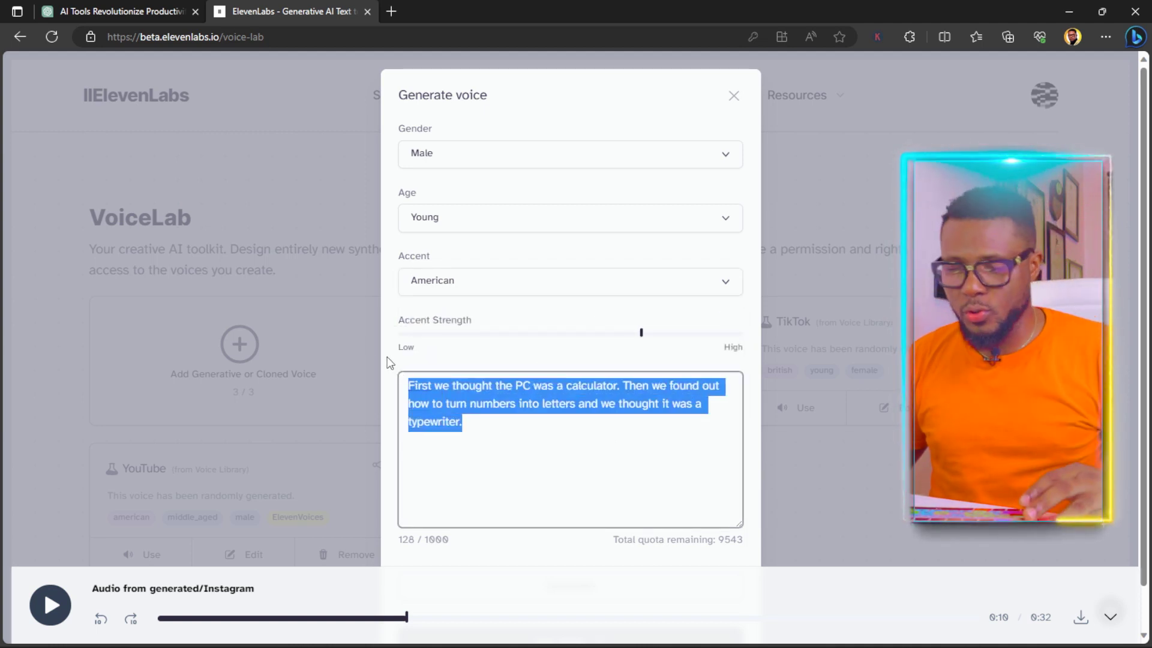
{"action": "type", "text": "Exciting News! Discover the power of AI tools and unlock a world of endless possibilities! From chatbots that provide instant customer support to image recognition software that revolutionizes data analysis, AI tools are changing the game. Seamlessly automate routine tasks, enhance decision-making processes, and supercharge your productivity. Embrace the future of innovation and stay ahead of the curve by harnessing the incredible potential of AI tools."}
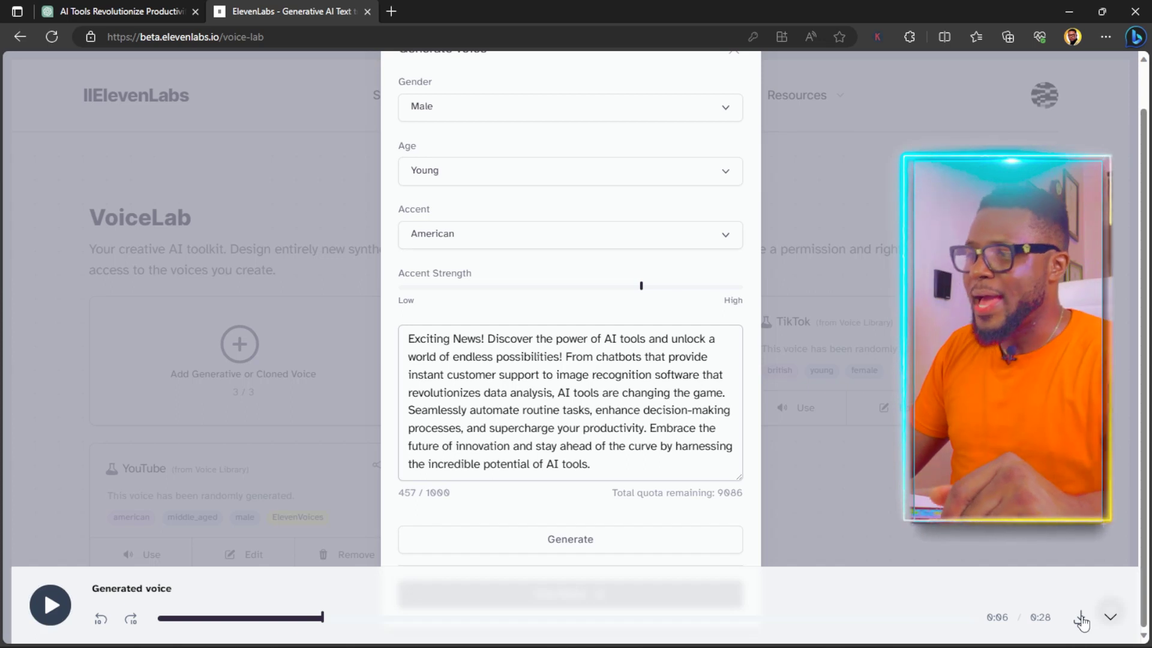
{"action": "left_click", "coordinate": [1081, 618]}
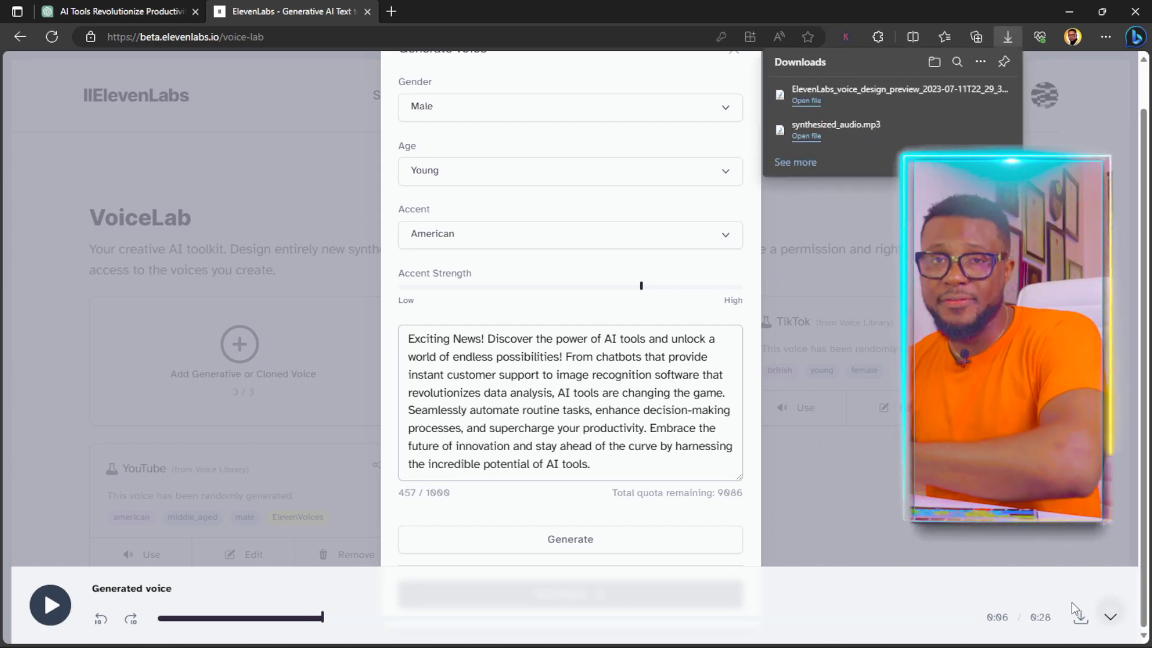